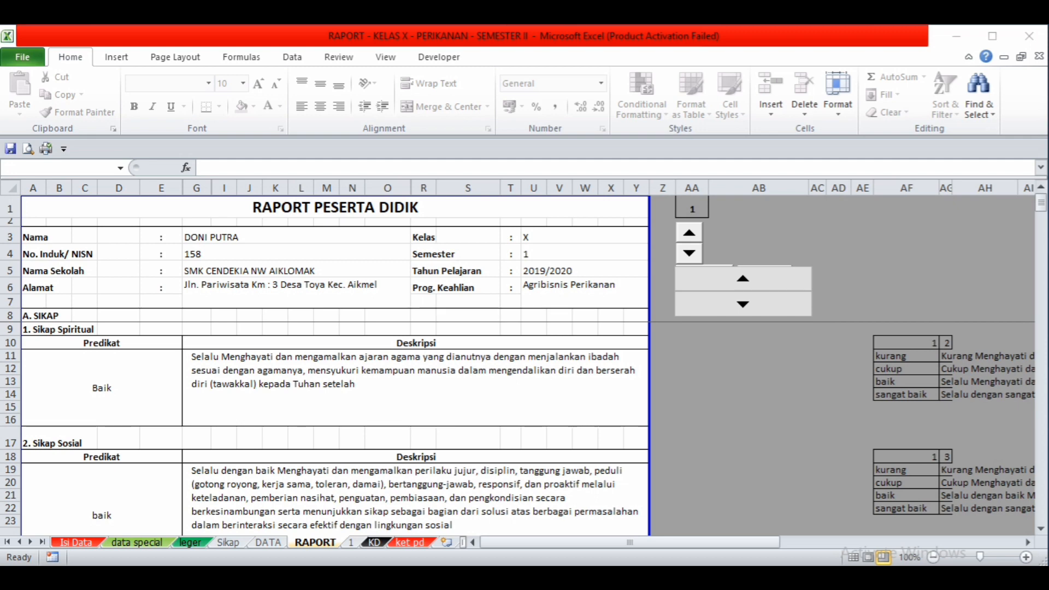
pyautogui.click(688, 253)
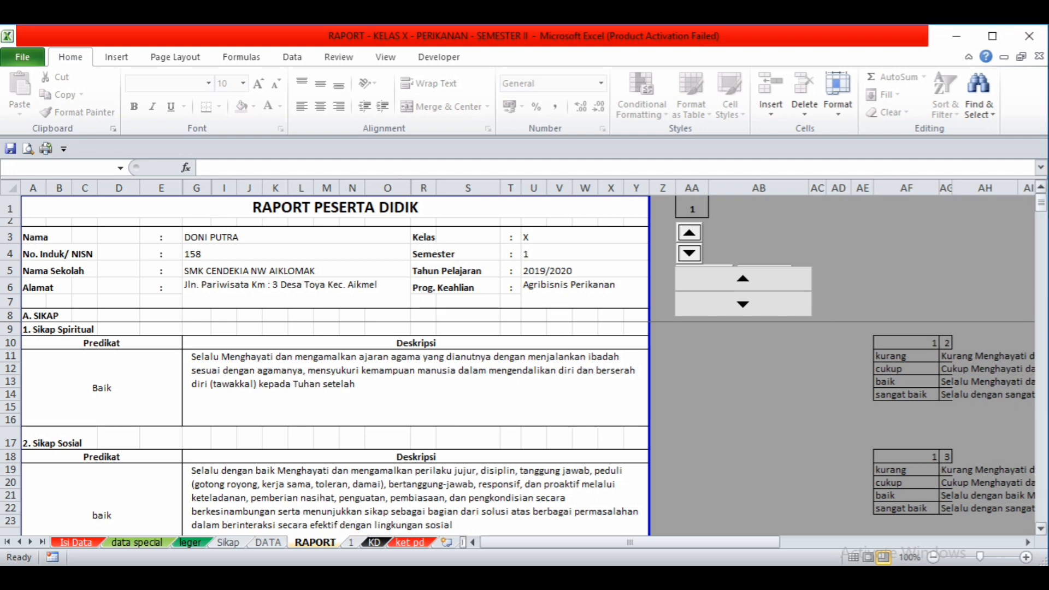
pyautogui.moveTo(1040, 203)
pyautogui.mouseDown()
pyautogui.moveTo(1041, 306)
pyautogui.moveTo(1041, 203)
pyautogui.mouseUp()
pyautogui.moveTo(1040, 203)
pyautogui.mouseDown()
pyautogui.moveTo(1041, 236)
pyautogui.moveTo(1040, 202)
pyautogui.mouseUp()
pyautogui.moveTo(519, 541); pyautogui.dragTo(494, 542)
pyautogui.moveTo(1040, 203)
pyautogui.mouseDown()
pyautogui.moveTo(1040, 415)
pyautogui.moveTo(1041, 203)
pyautogui.mouseUp()
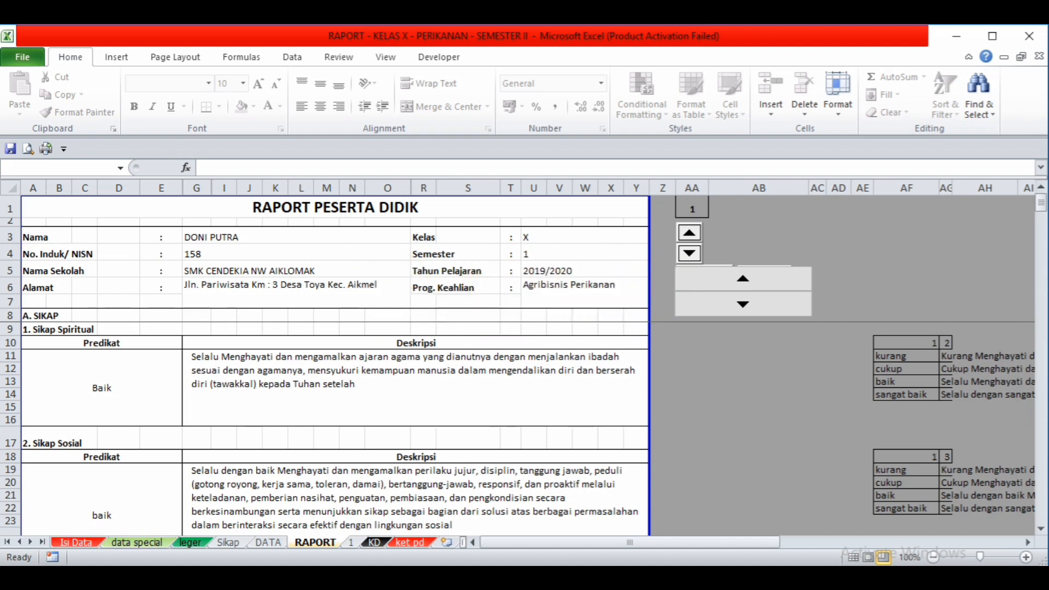
# Open the data special sheet and choose Agribisnis Perikanan as the PRODI value.
pyautogui.click(136, 542)
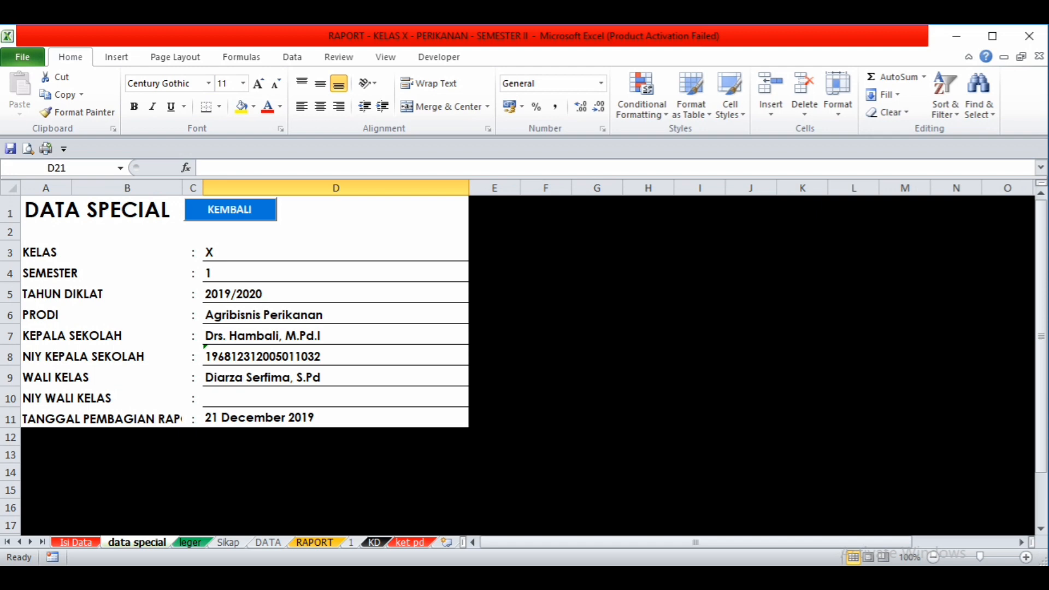
pyautogui.click(76, 272)
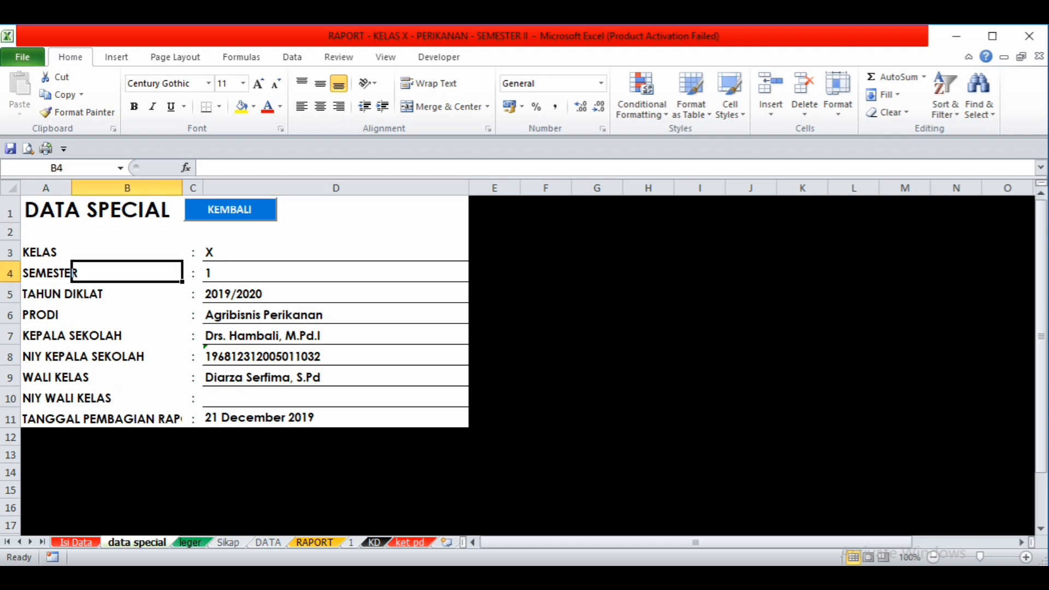
pyautogui.click(70, 294)
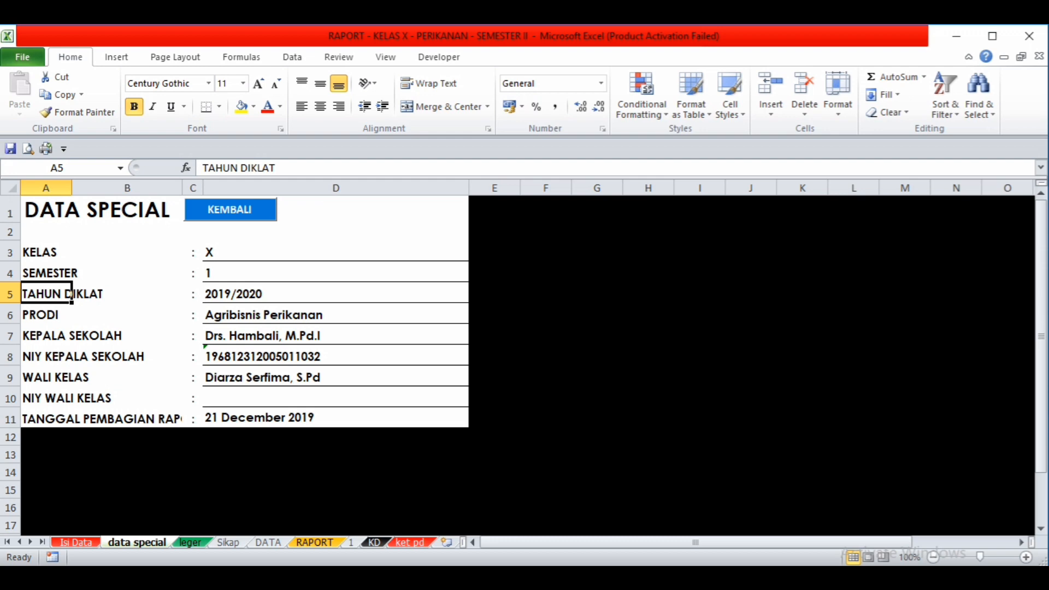
pyautogui.click(70, 314)
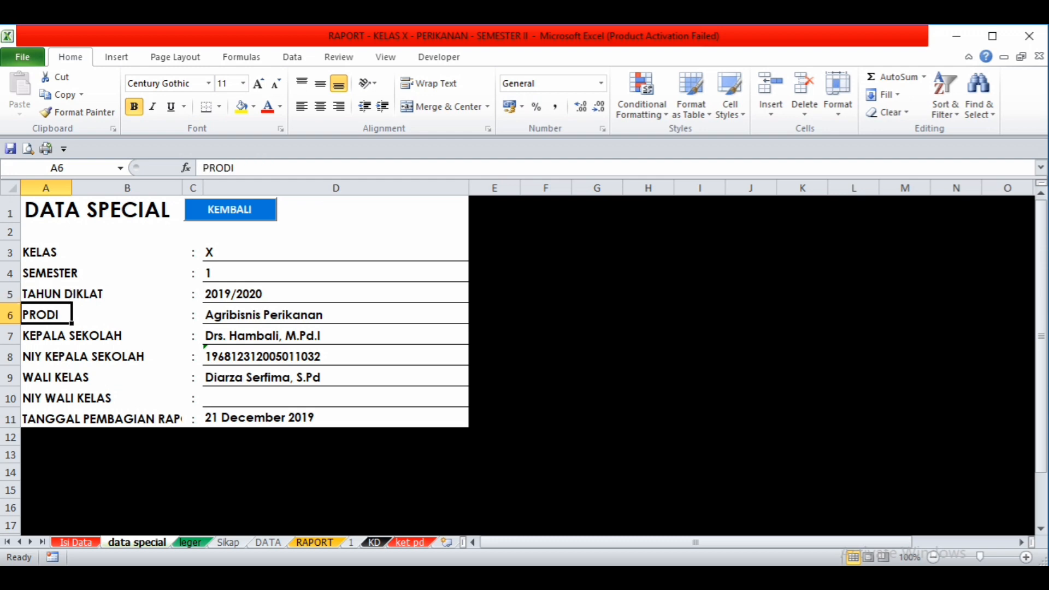
pyautogui.click(335, 315)
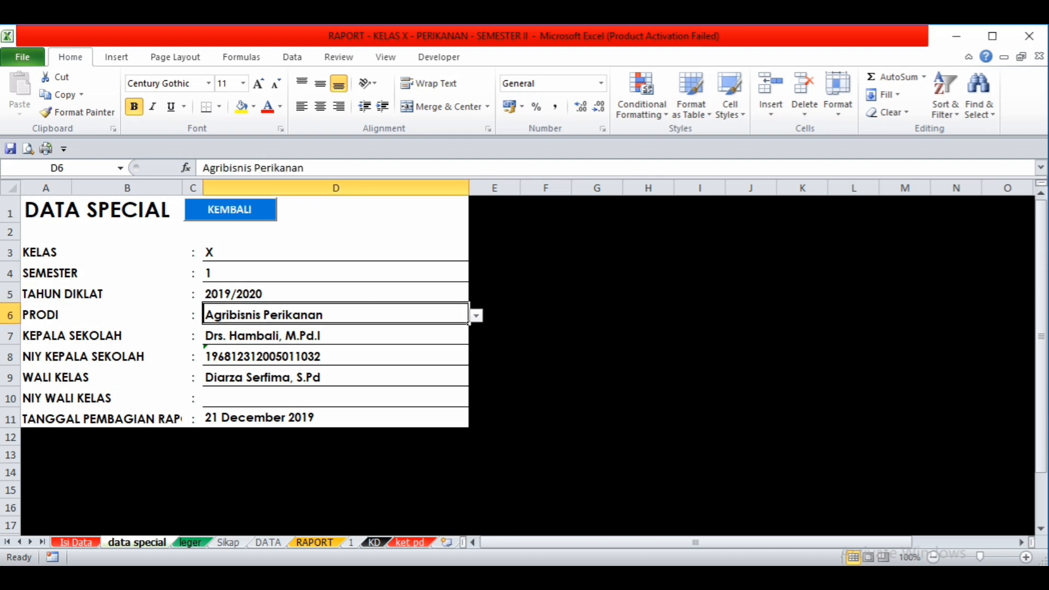
pyautogui.click(475, 316)
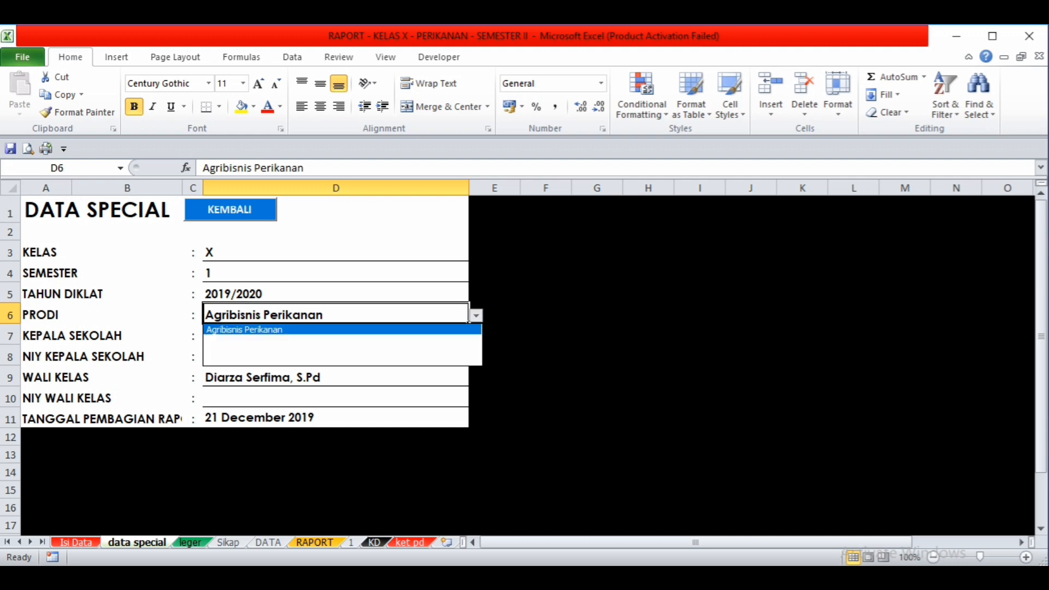
pyautogui.click(335, 329)
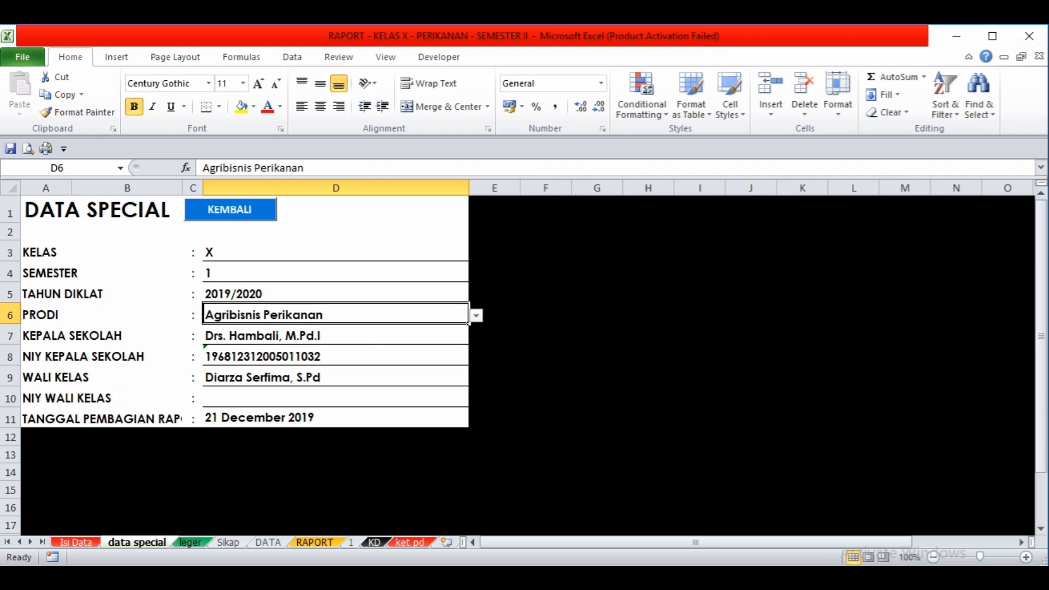
# Review the principal, homeroom teacher, NIY and report distribution date fields on the data special sheet.
pyautogui.click(72, 335)
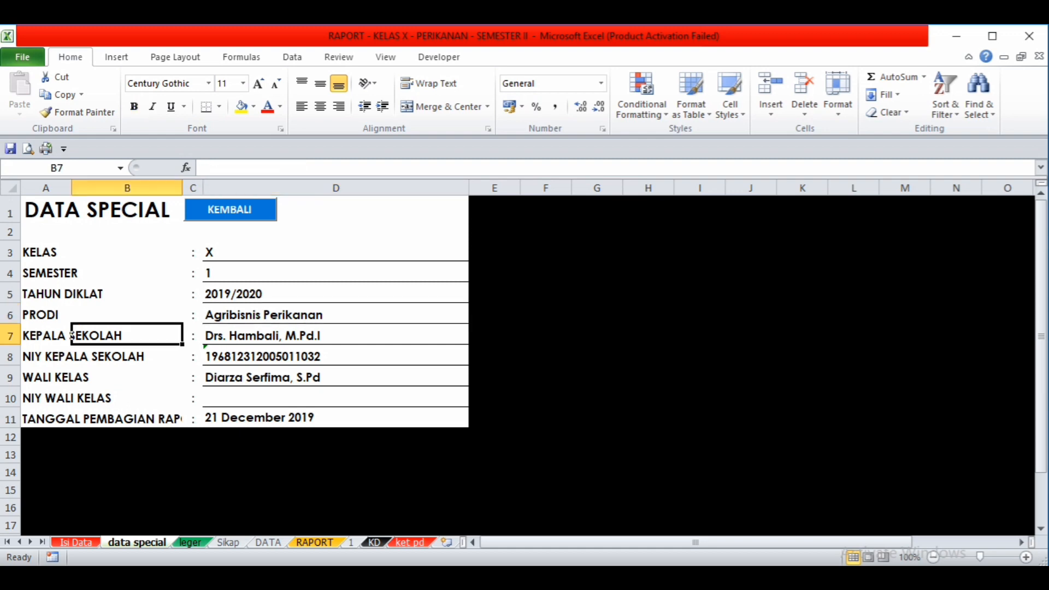
pyautogui.click(71, 335)
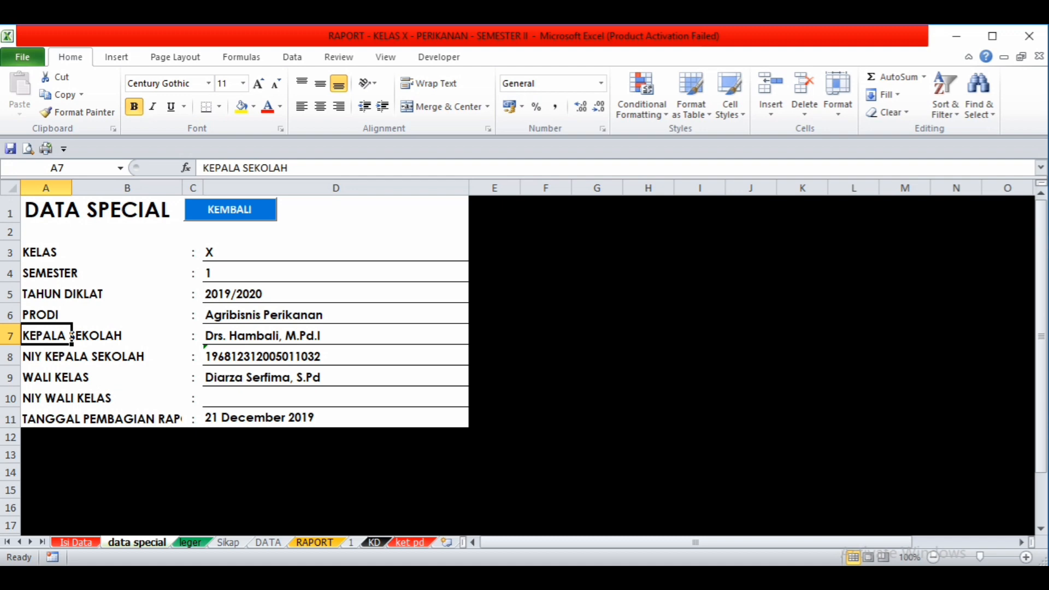
pyautogui.click(71, 356)
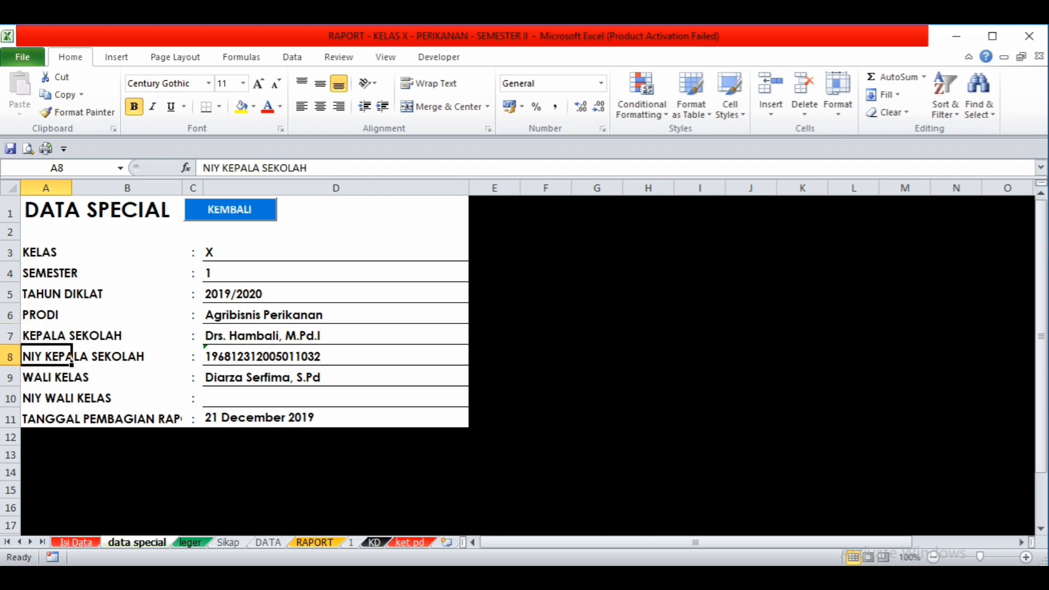
pyautogui.click(71, 377)
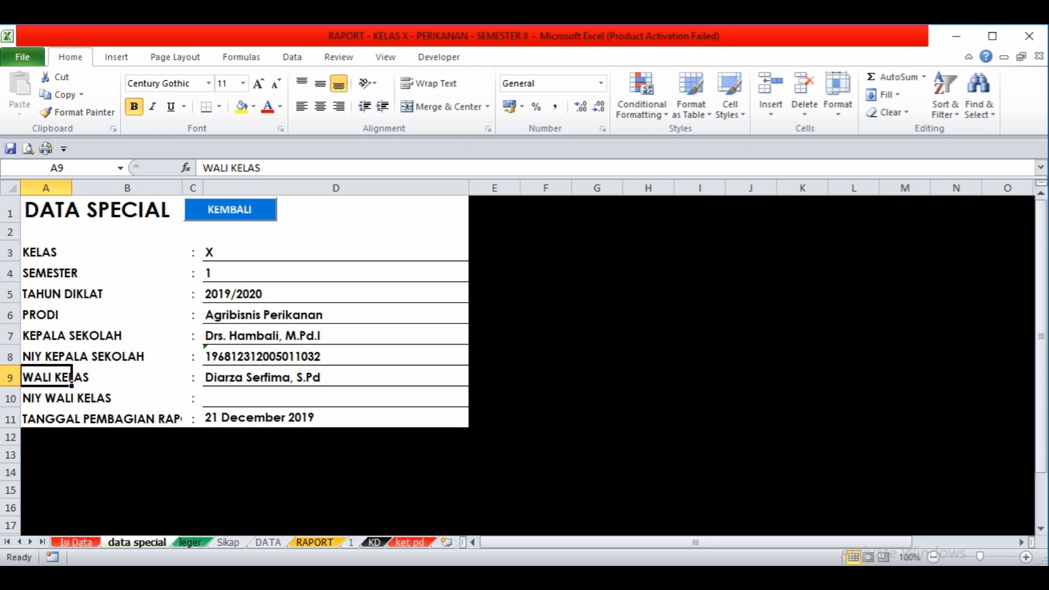
pyautogui.moveTo(71, 398); pyautogui.dragTo(175, 399)
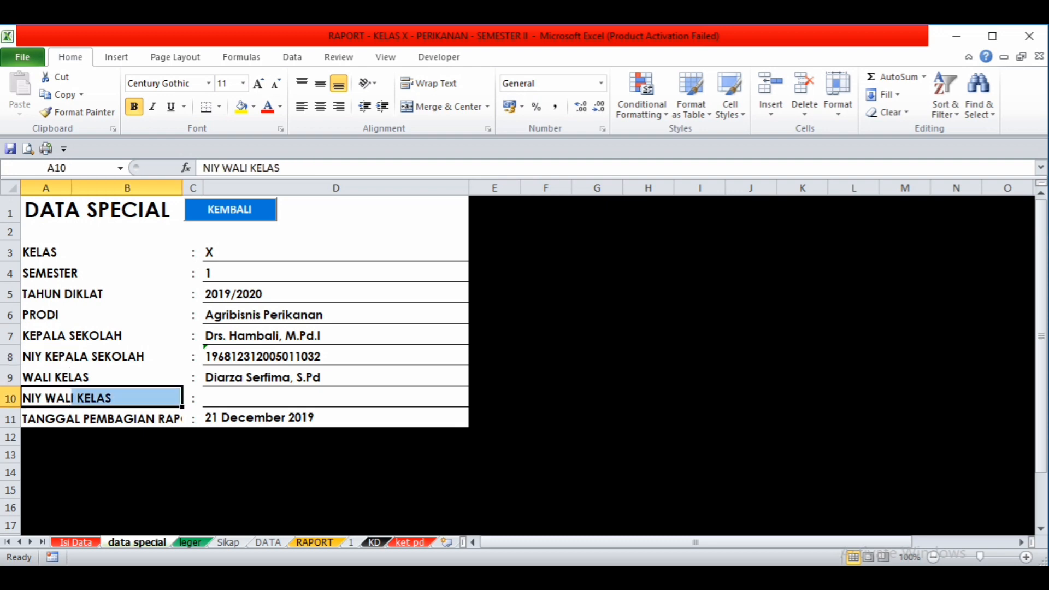
pyautogui.moveTo(55, 418); pyautogui.dragTo(459, 437)
pyautogui.click(336, 314)
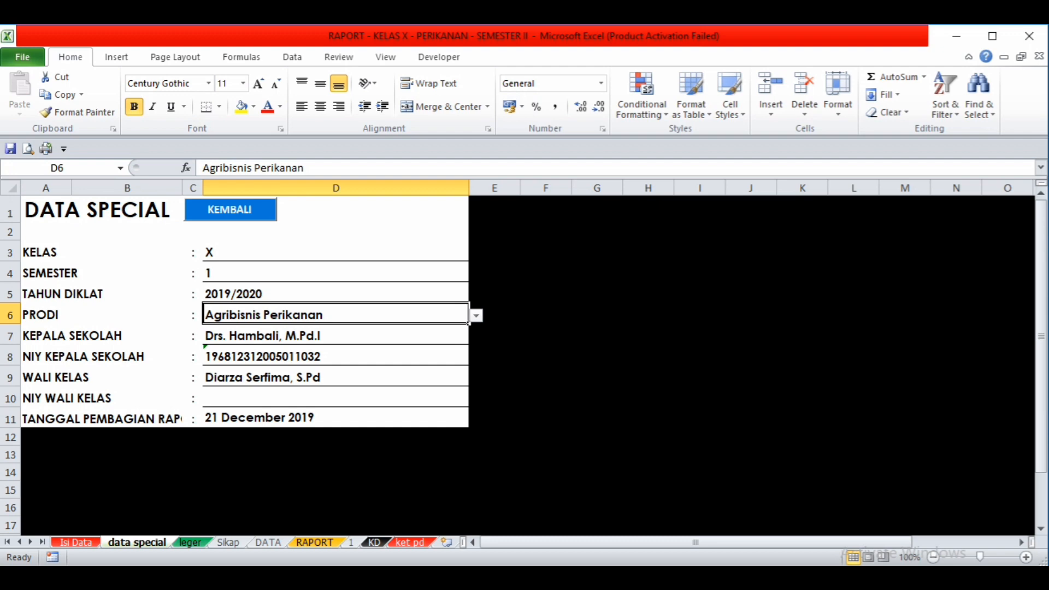
pyautogui.click(336, 232)
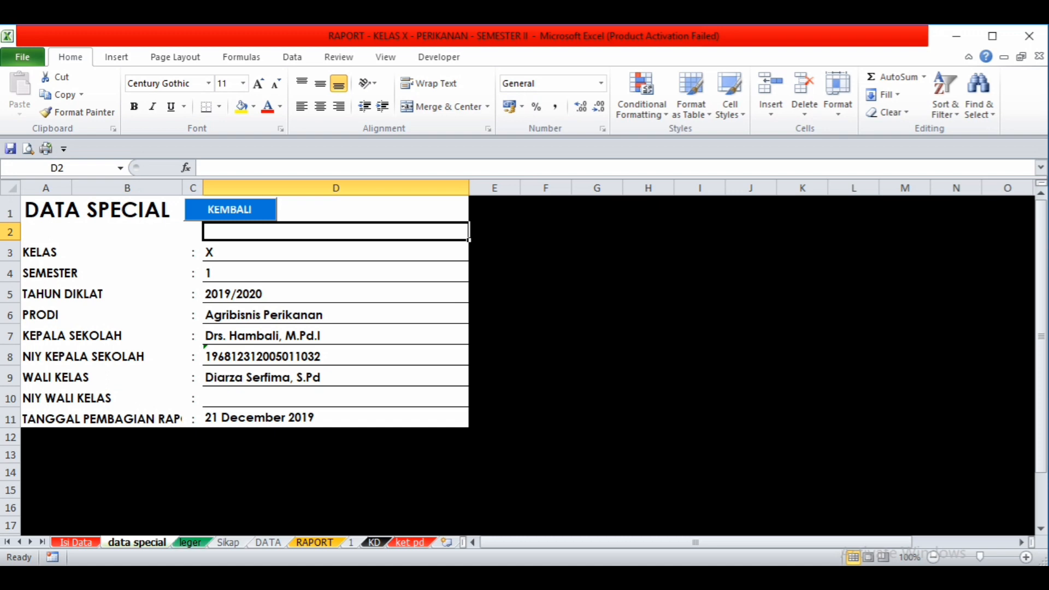
# Open the leger sheet and examine the Muatan Nasional subject headings with their P and K columns and KKM row.
pyautogui.click(190, 542)
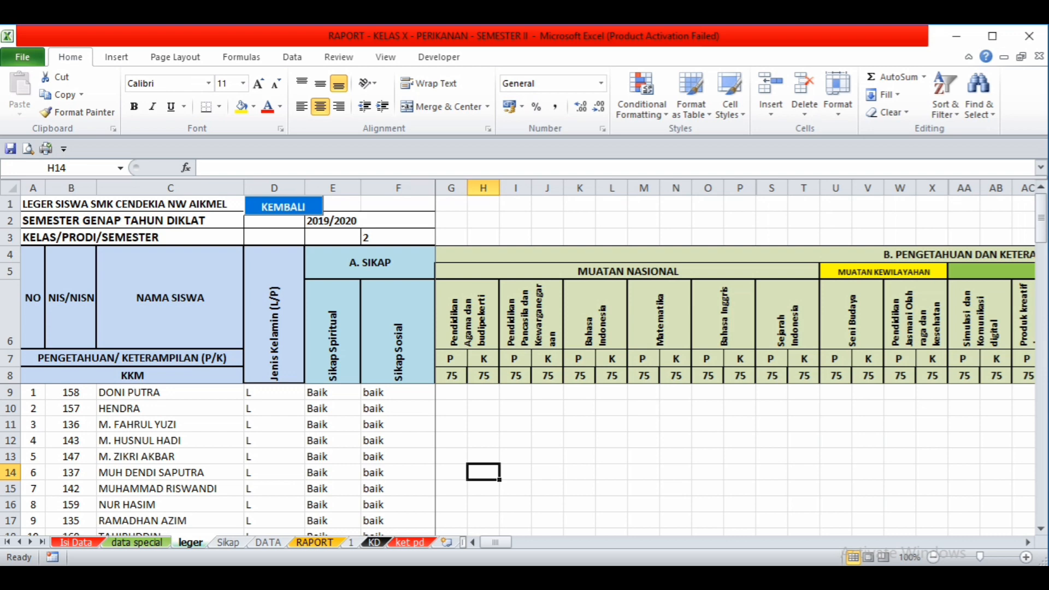
pyautogui.moveTo(1041, 217)
pyautogui.mouseDown()
pyautogui.moveTo(1040, 268)
pyautogui.moveTo(1040, 219)
pyautogui.mouseUp()
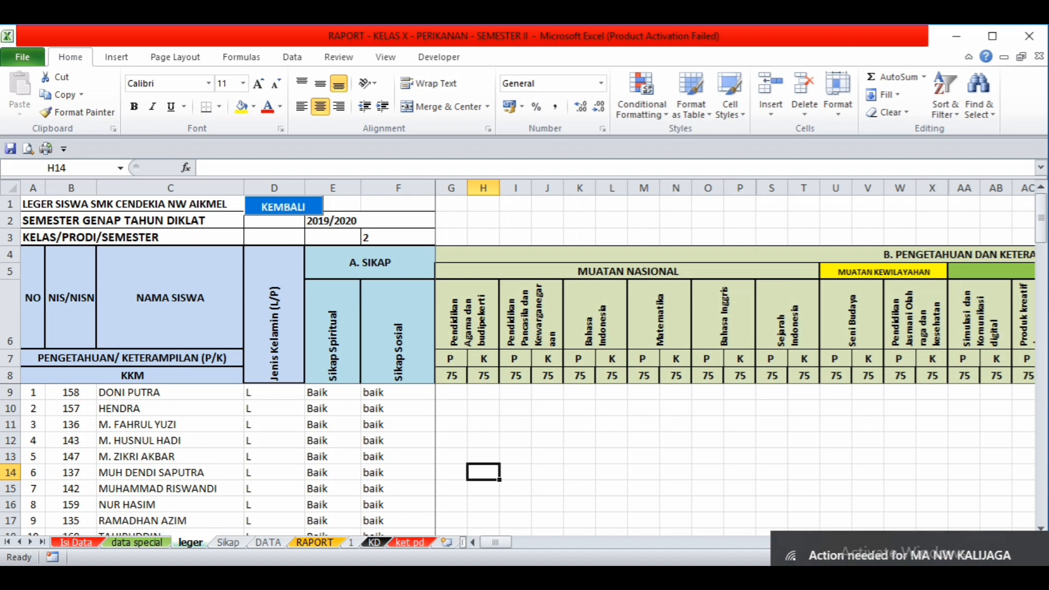
pyautogui.click(612, 520)
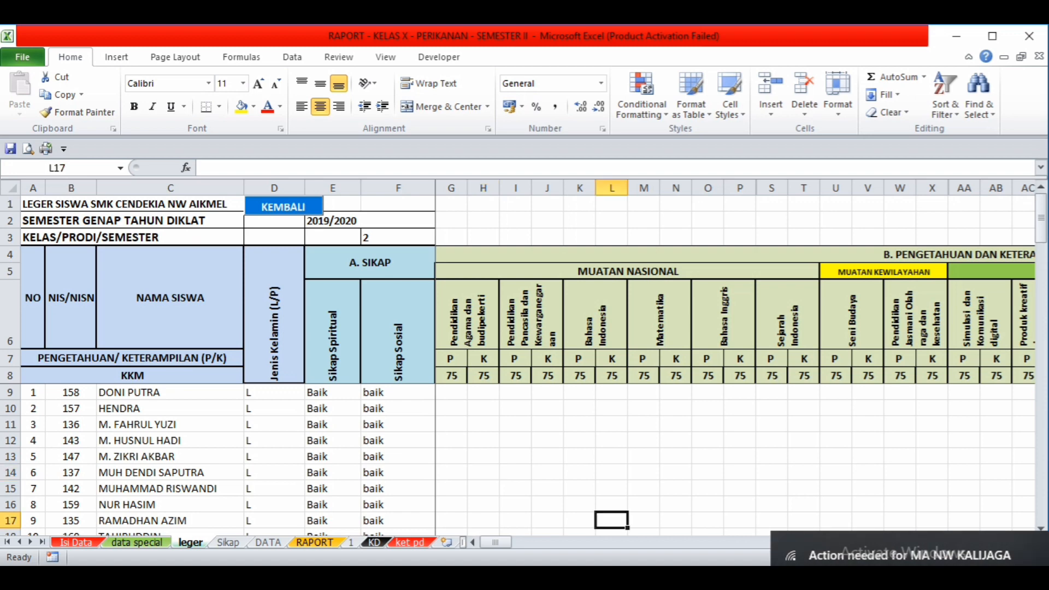
pyautogui.moveTo(495, 542)
pyautogui.mouseDown()
pyautogui.moveTo(754, 542)
pyautogui.moveTo(495, 542)
pyautogui.mouseUp()
pyautogui.moveTo(468, 316); pyautogui.dragTo(530, 316)
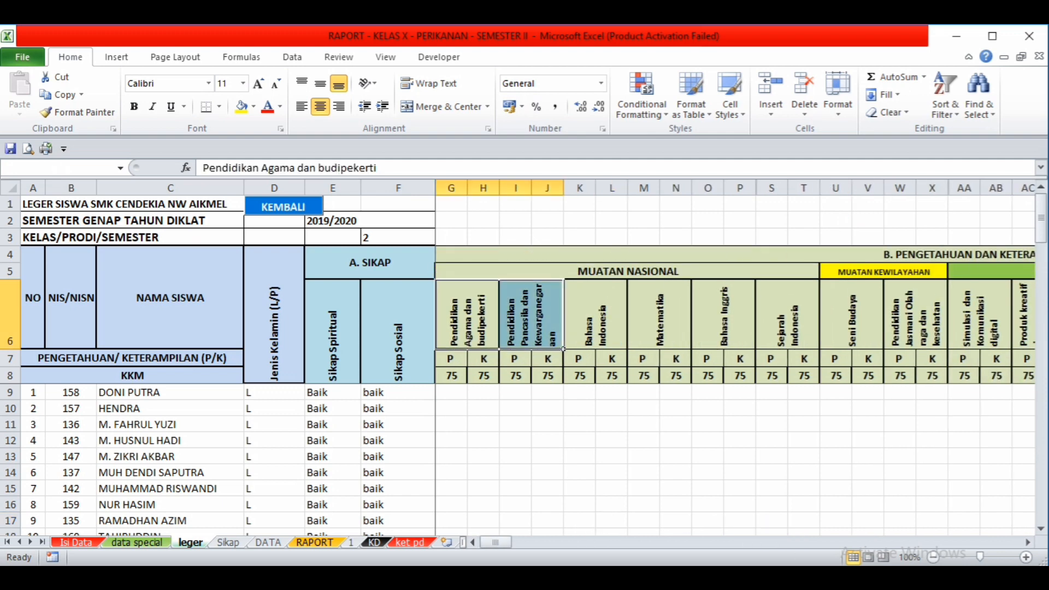
pyautogui.click(467, 315)
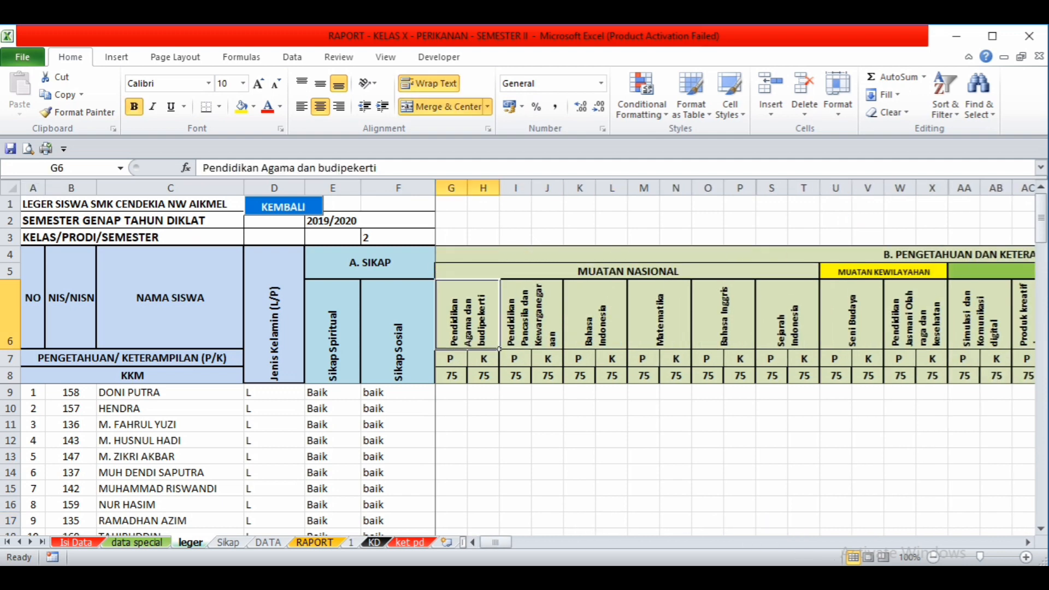
pyautogui.press('Down')
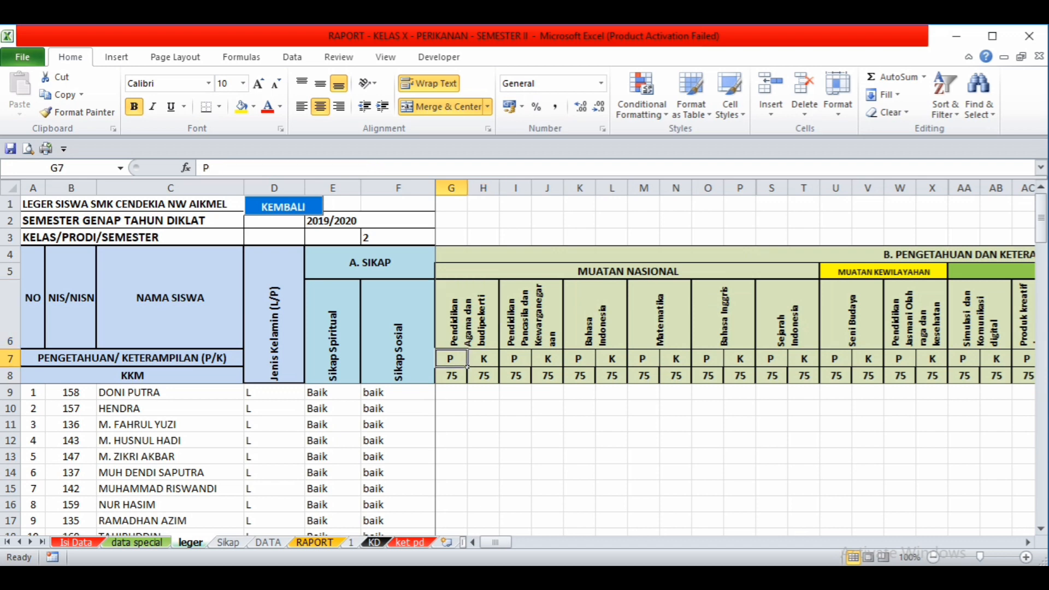
pyautogui.press('Right')
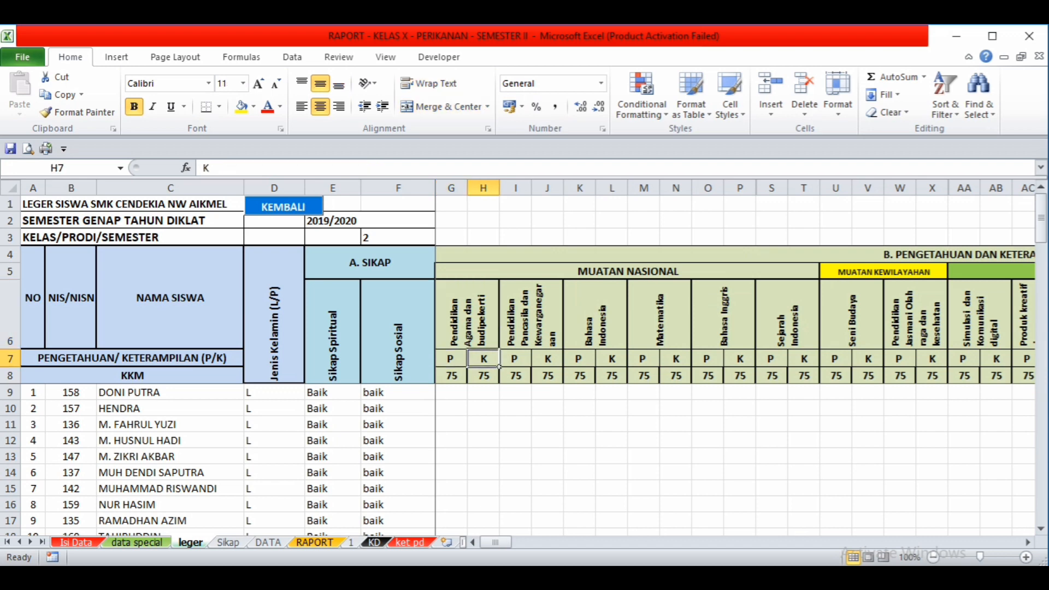
pyautogui.moveTo(454, 376); pyautogui.dragTo(499, 383)
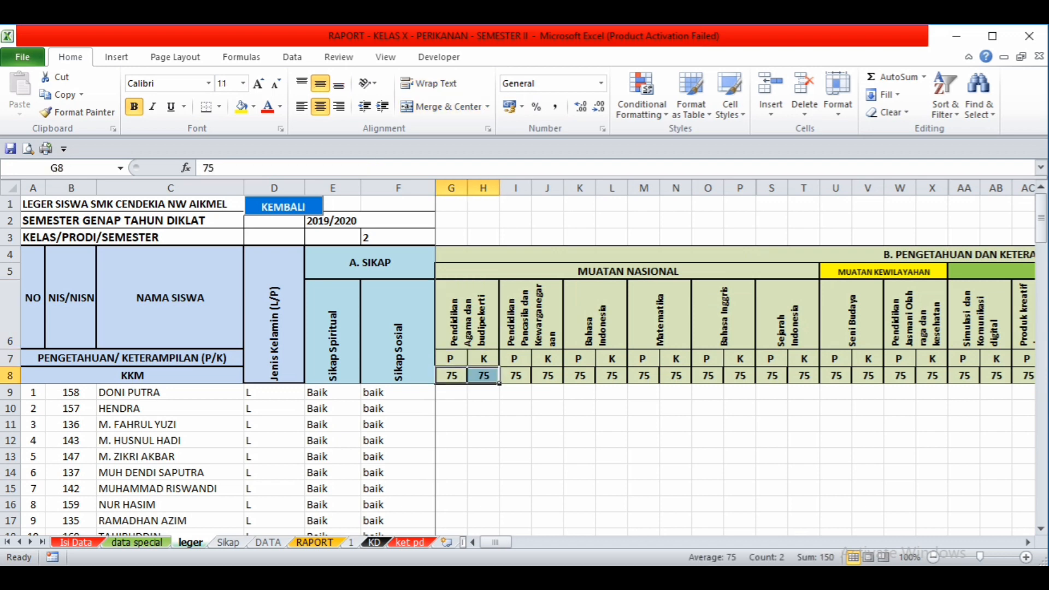
pyautogui.click(452, 376)
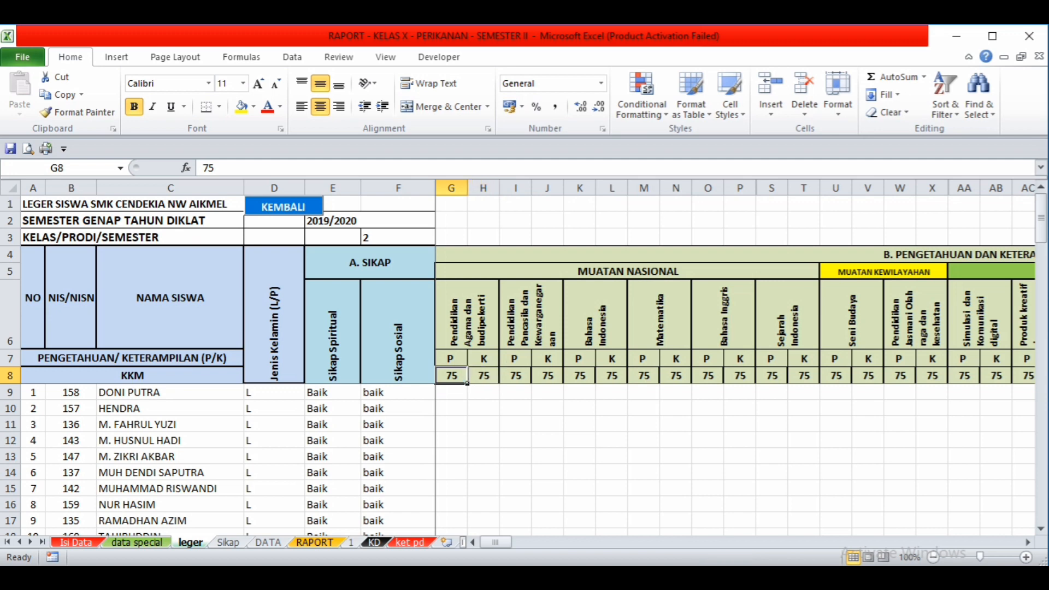
pyautogui.click(483, 376)
pyautogui.click(452, 376)
pyautogui.click(530, 314)
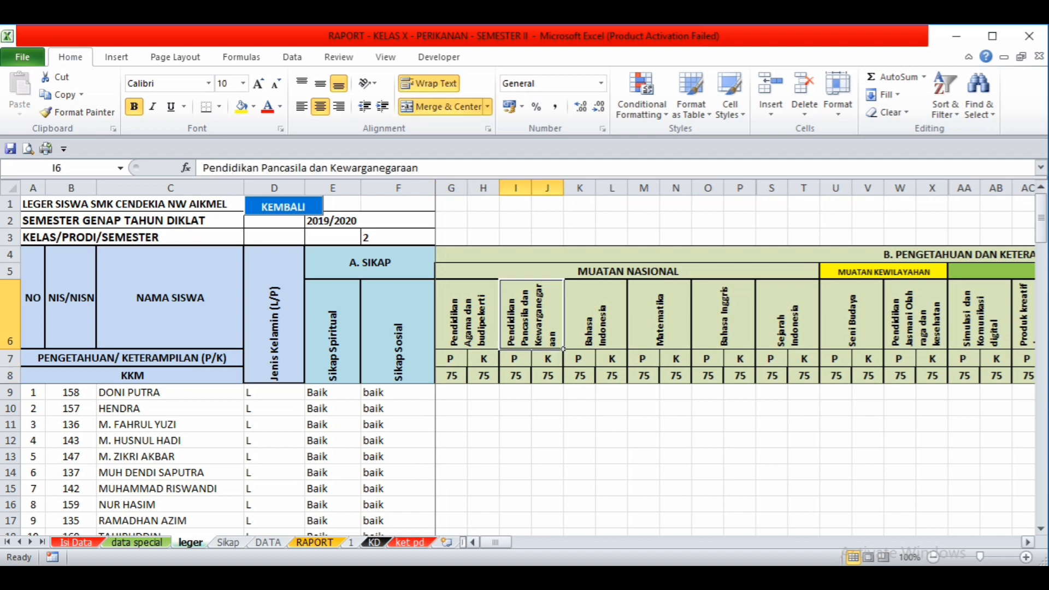
# Examine the Muatan Kewilayahan, C1 Dasar Bidang Keahlian and C3 Kompetensi Keahlian subject headings in the leger.
pyautogui.moveTo(495, 542); pyautogui.dragTo(574, 542)
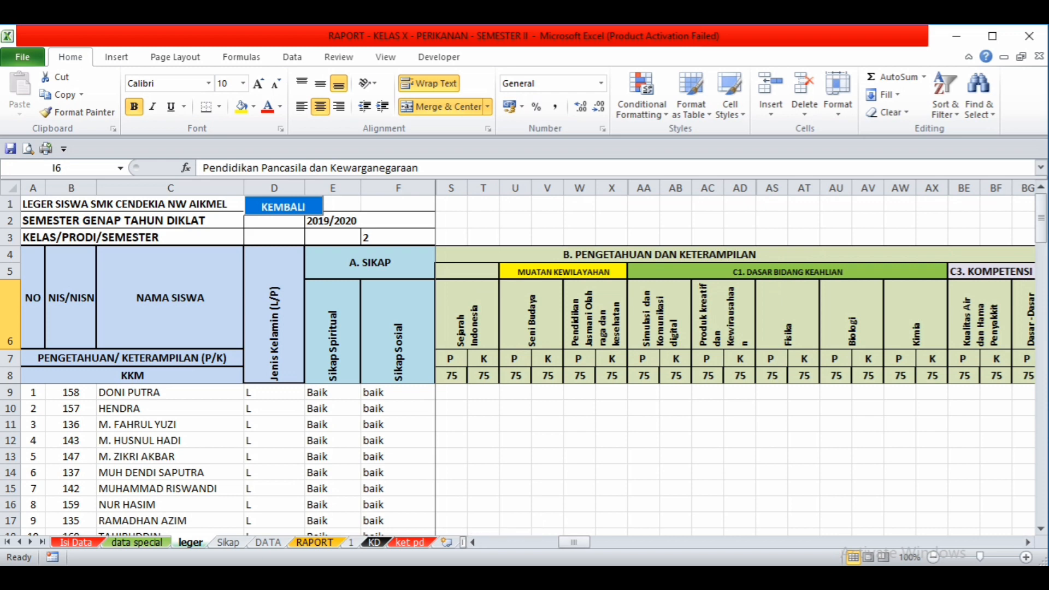
pyautogui.click(563, 271)
pyautogui.moveTo(574, 542); pyautogui.dragTo(501, 542)
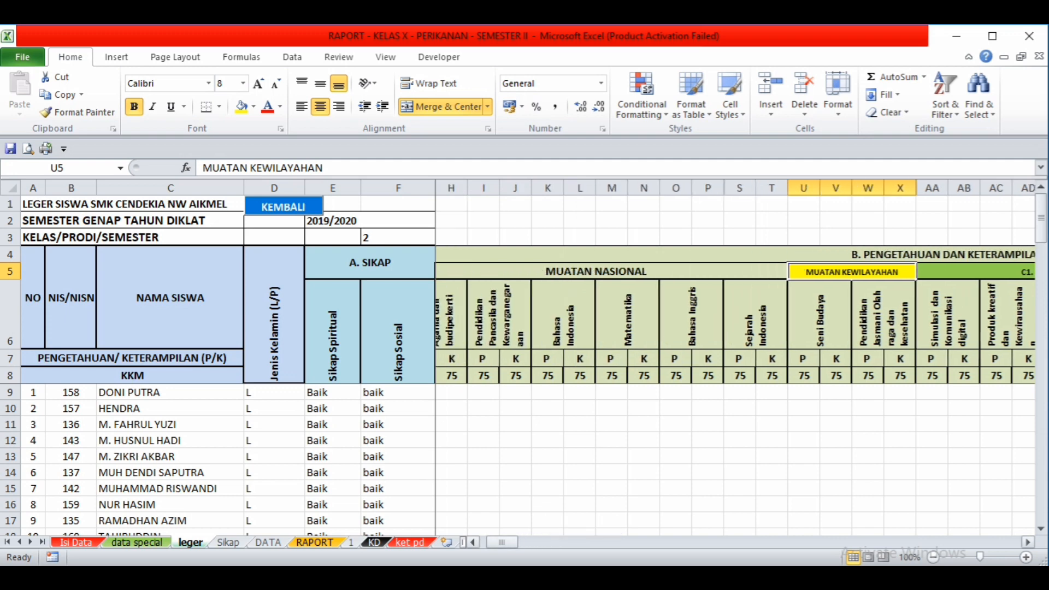
pyautogui.moveTo(502, 541); pyautogui.dragTo(540, 541)
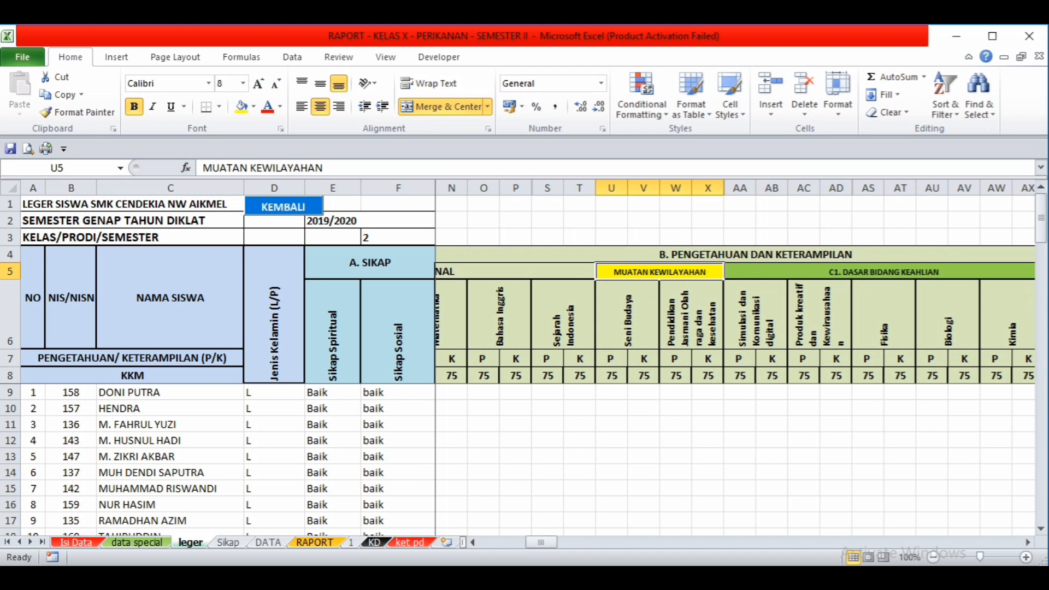
pyautogui.click(628, 315)
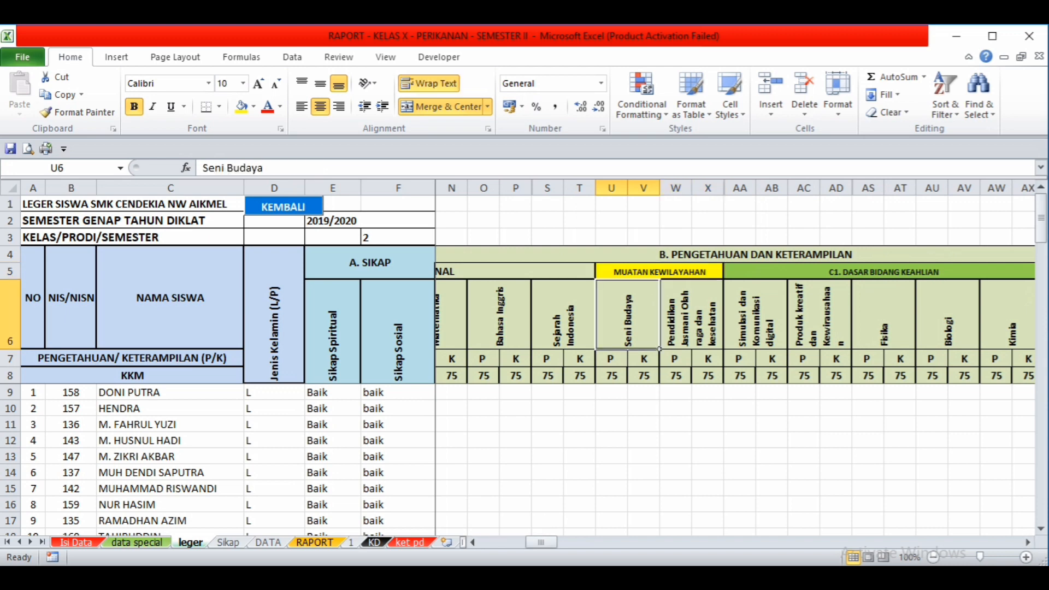
pyautogui.click(692, 314)
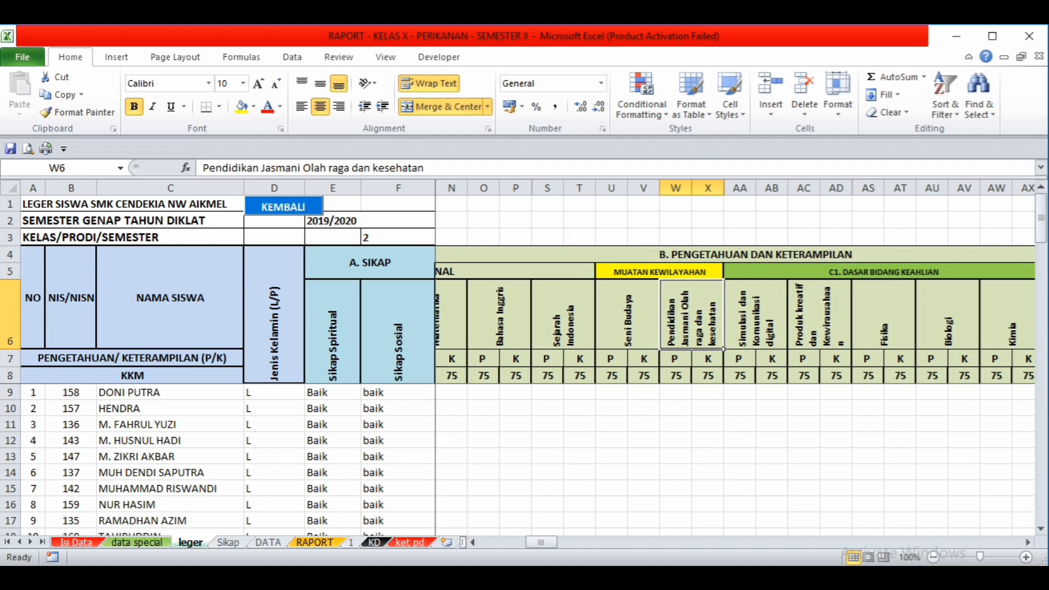
pyautogui.moveTo(541, 542); pyautogui.dragTo(587, 542)
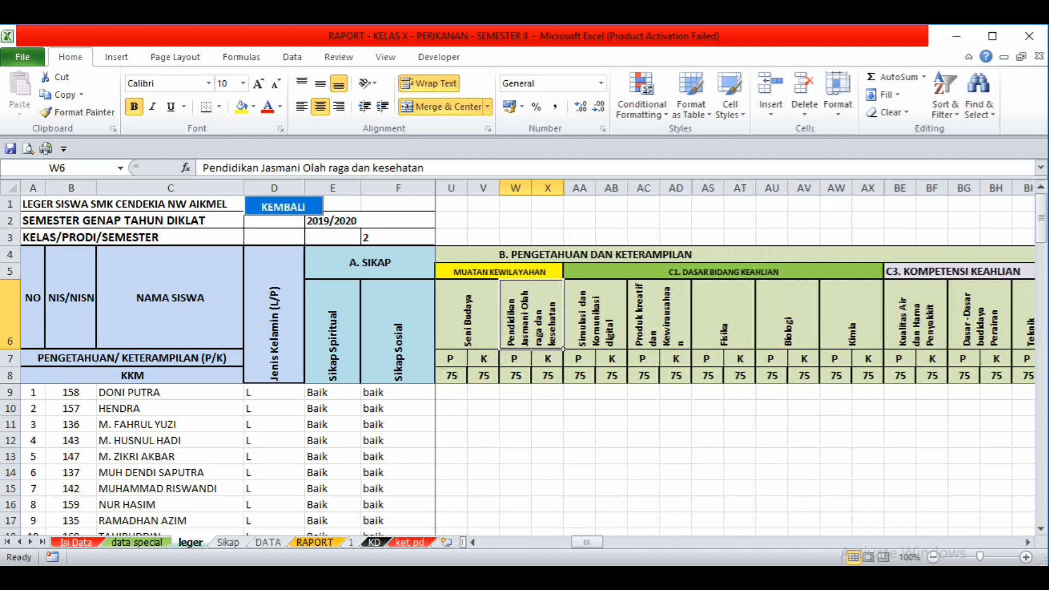
pyautogui.moveTo(592, 317); pyautogui.dragTo(677, 322)
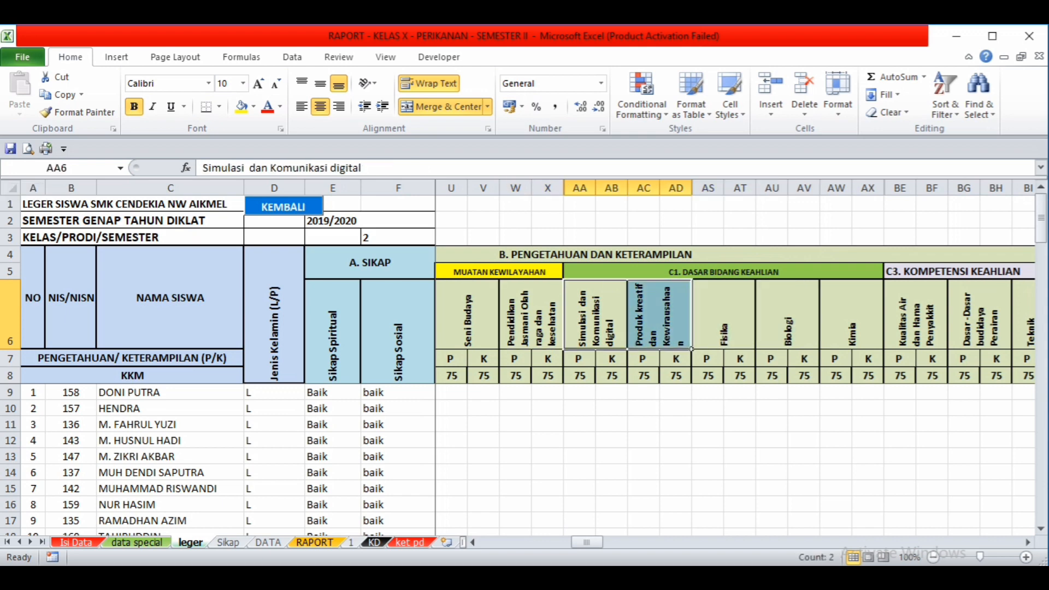
pyautogui.click(980, 271)
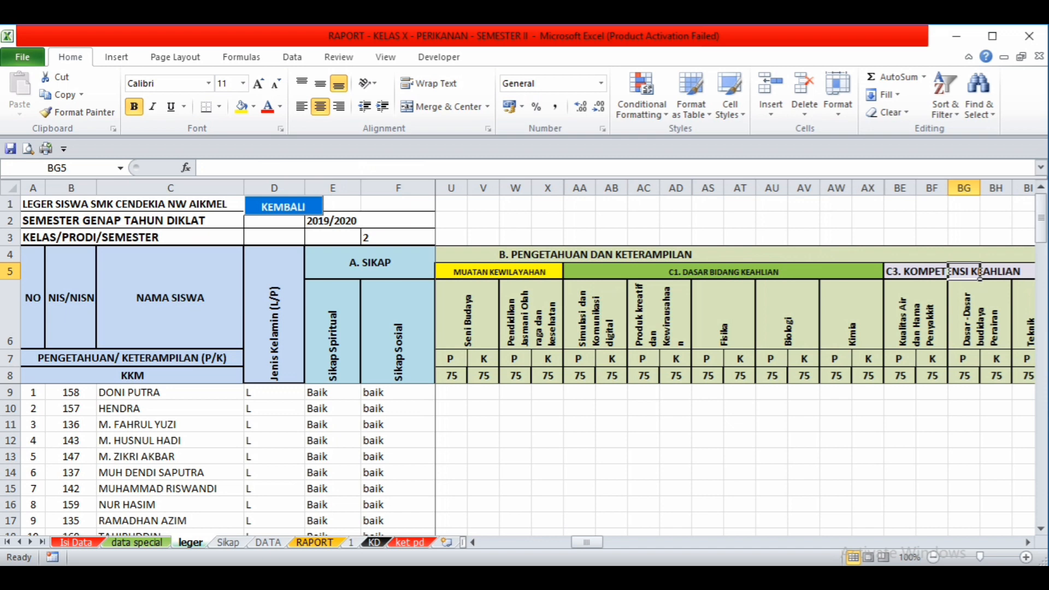
pyautogui.click(723, 271)
pyautogui.click(595, 316)
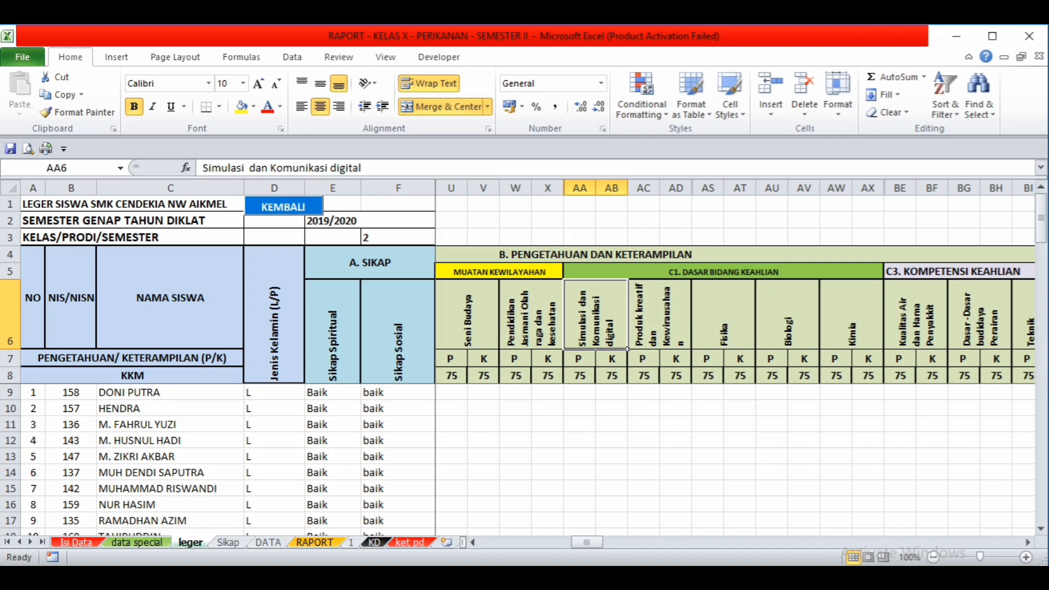
# Examine the C3 Kompetensi Keahlian subjects and the MULOK headings Ke-NW-an / Taklim and Muhaddasah in the leger.
pyautogui.moveTo(586, 542); pyautogui.dragTo(687, 542)
pyautogui.click(722, 271)
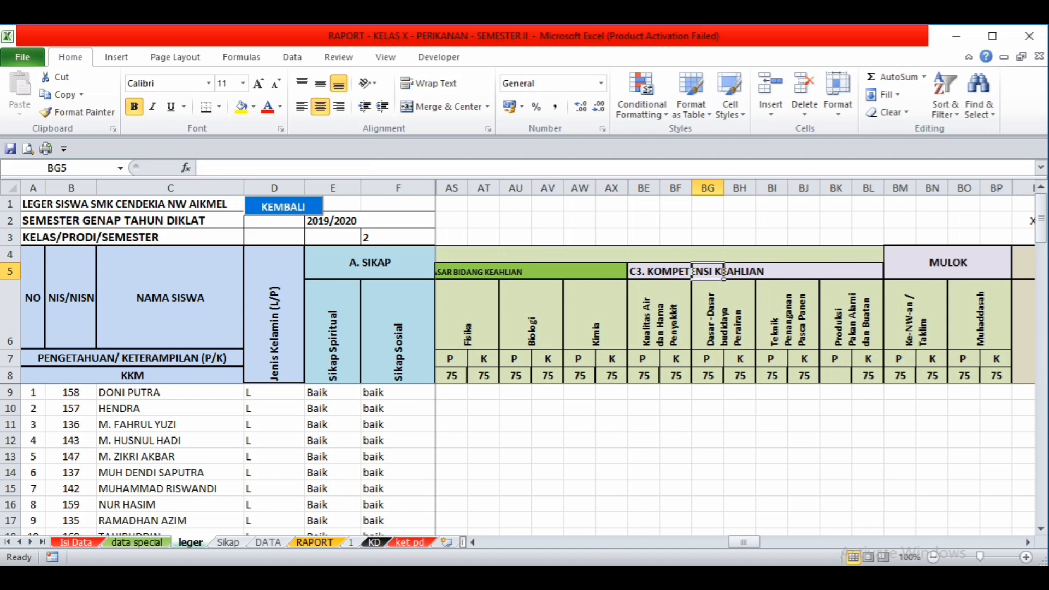
pyautogui.click(660, 317)
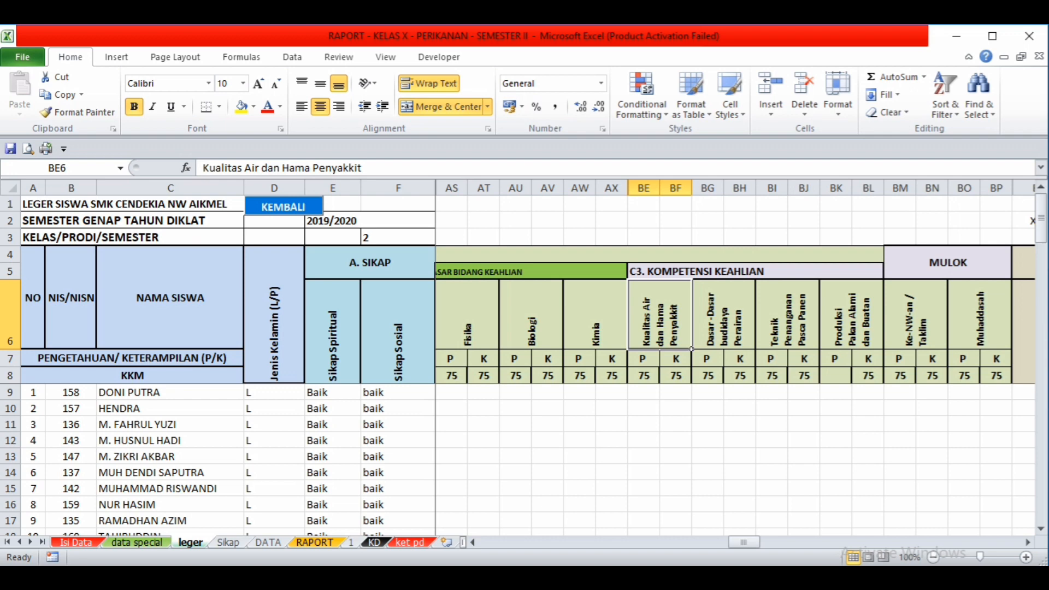
pyautogui.click(947, 263)
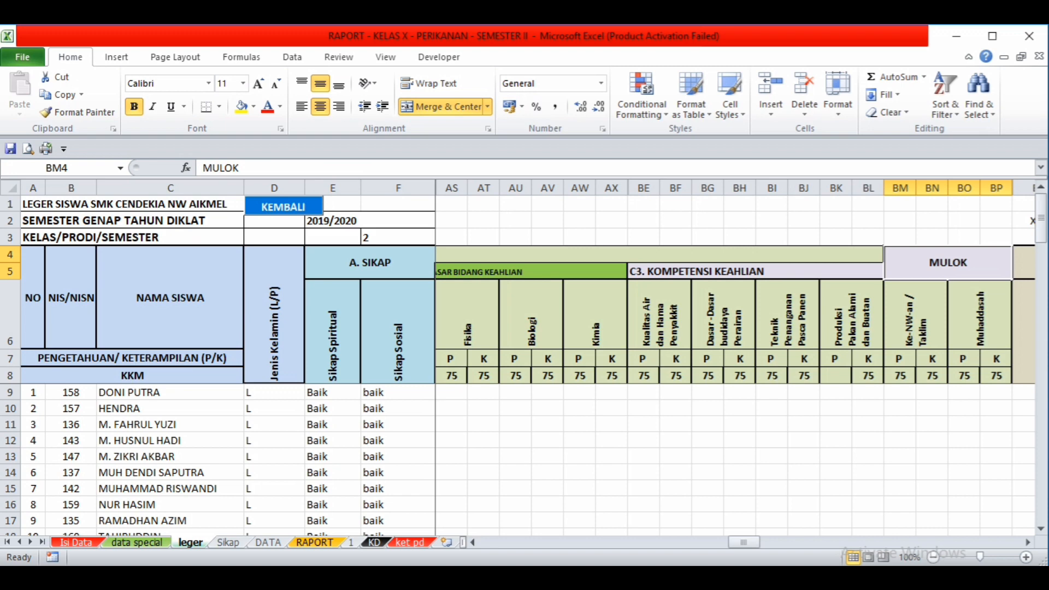
pyautogui.click(915, 316)
pyautogui.click(980, 315)
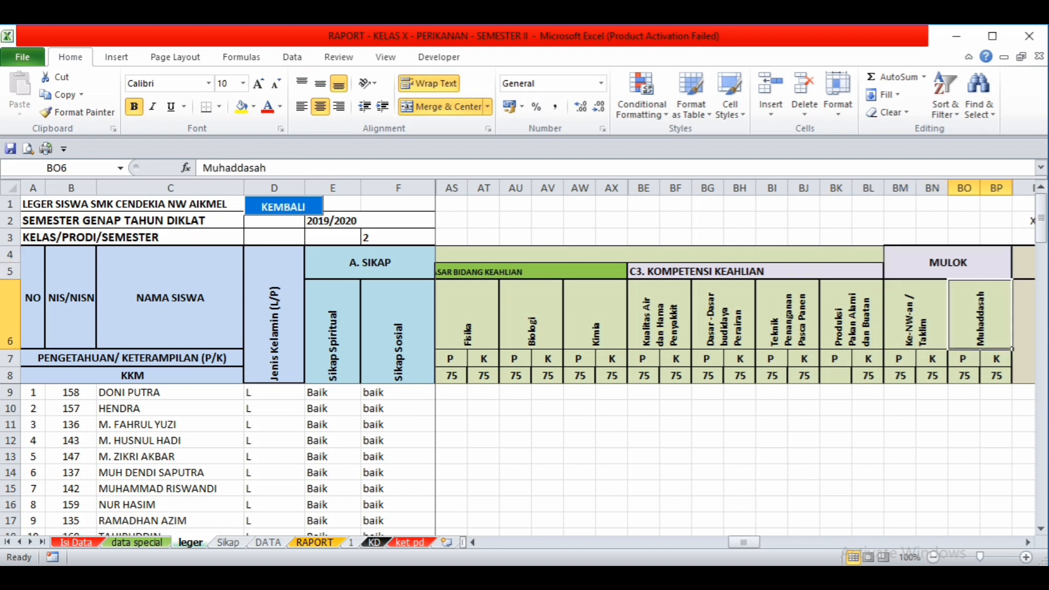
pyautogui.click(915, 315)
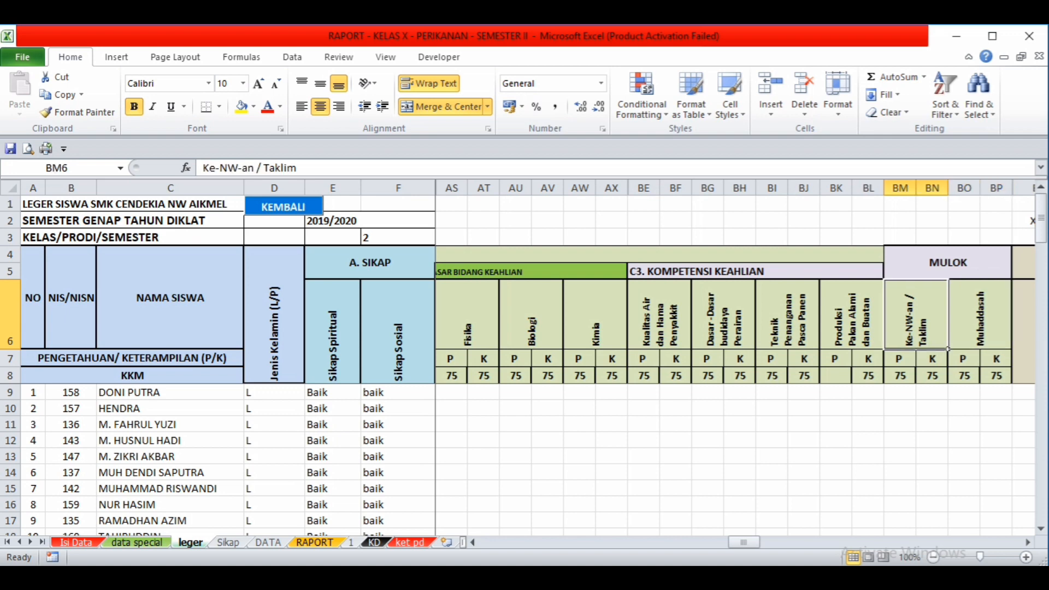
pyautogui.click(980, 315)
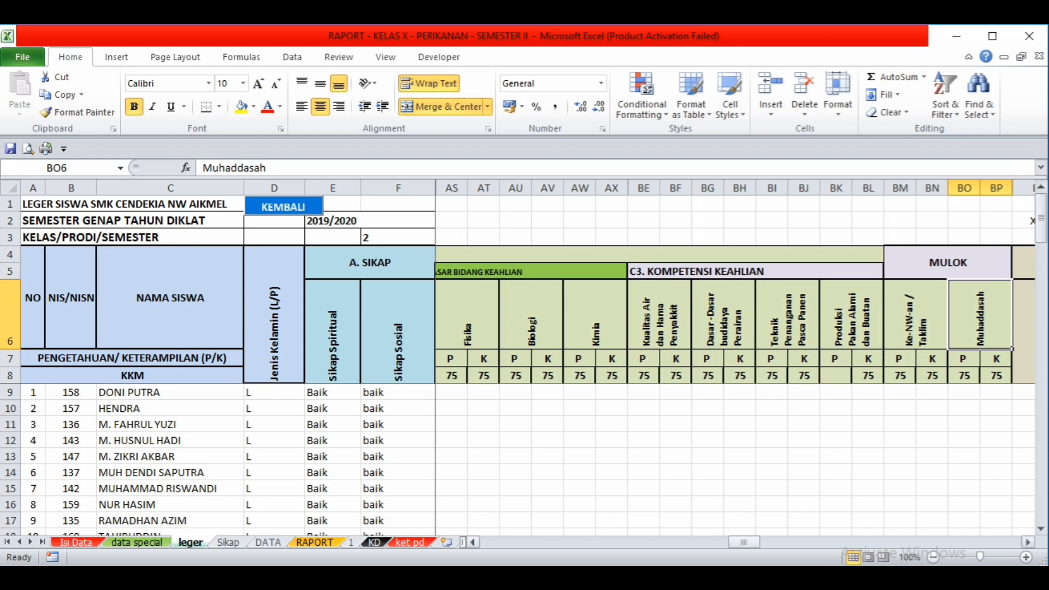
# Enter 80 for P and 85 for K under Pendidikan Agama dan budipekerti for the first student in row 9.
pyautogui.moveTo(743, 542); pyautogui.dragTo(496, 542)
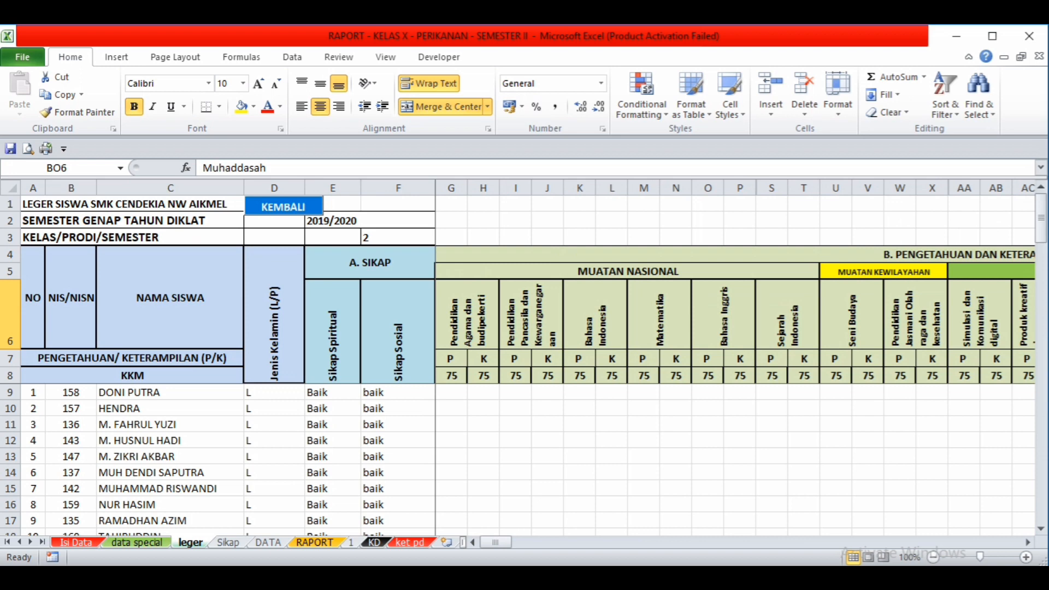
pyautogui.hotkey('ctrl', 'Home')
pyautogui.click(515, 392)
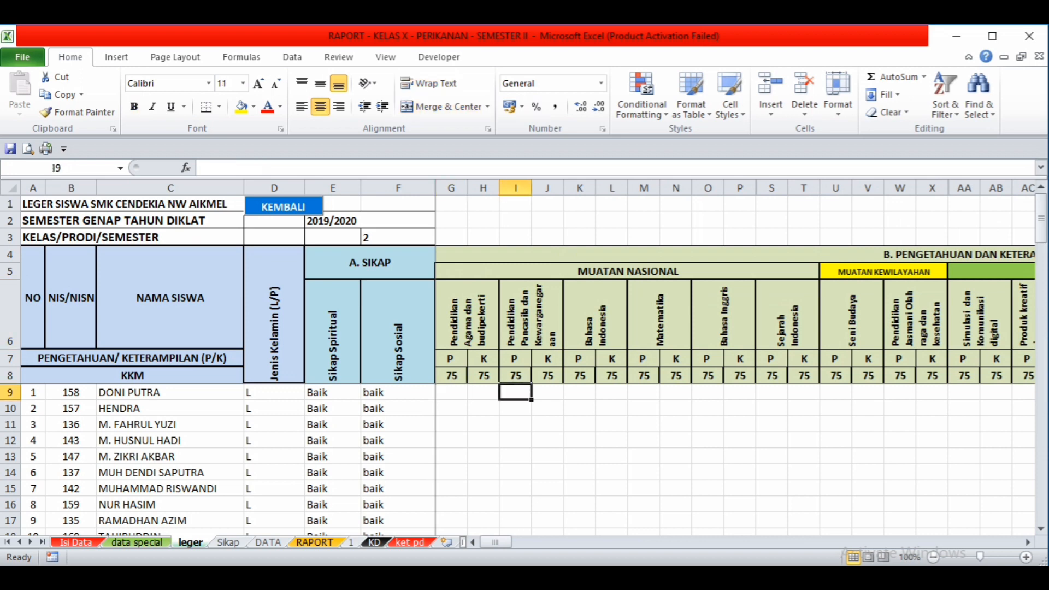
pyautogui.click(579, 392)
pyautogui.click(483, 393)
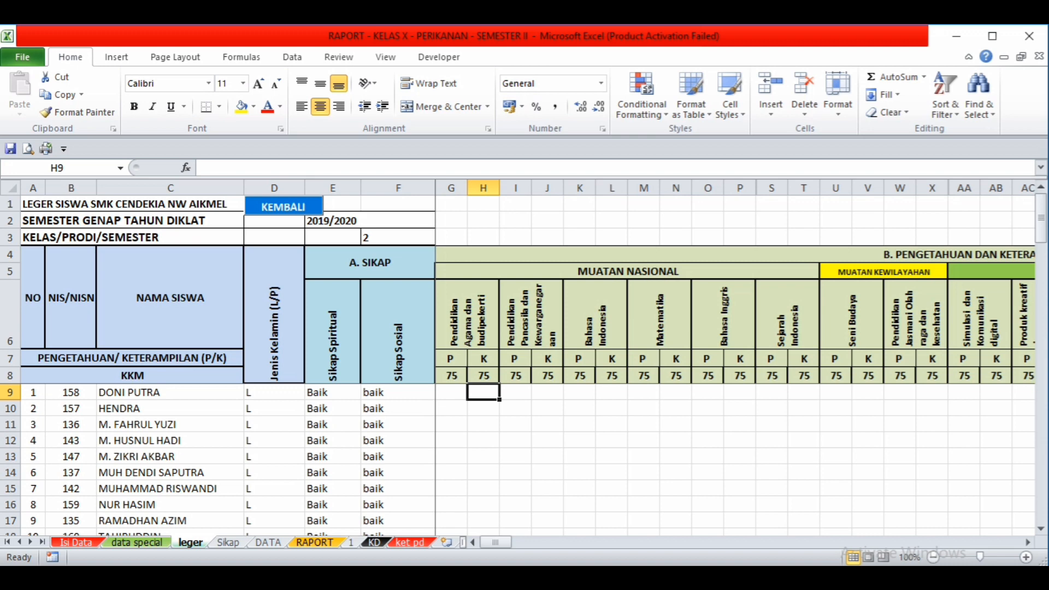
pyautogui.click(170, 392)
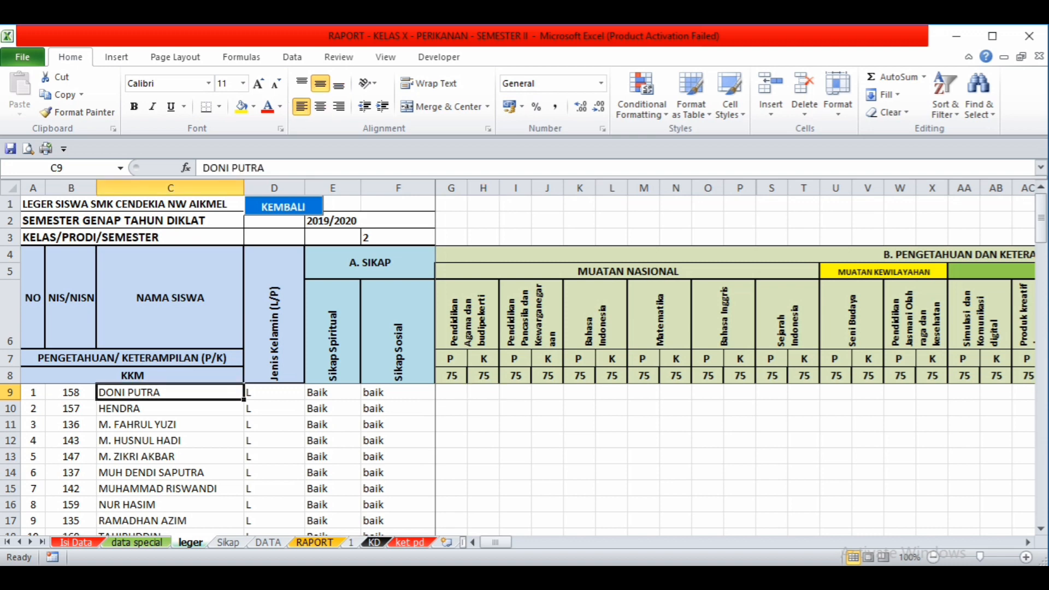
pyautogui.click(451, 392)
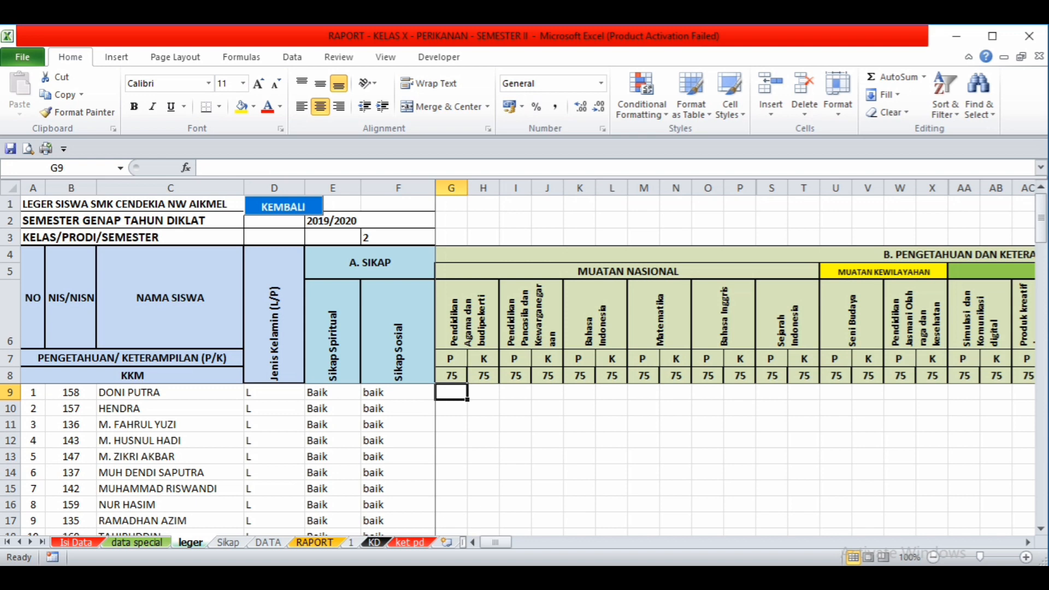
pyautogui.write('80')
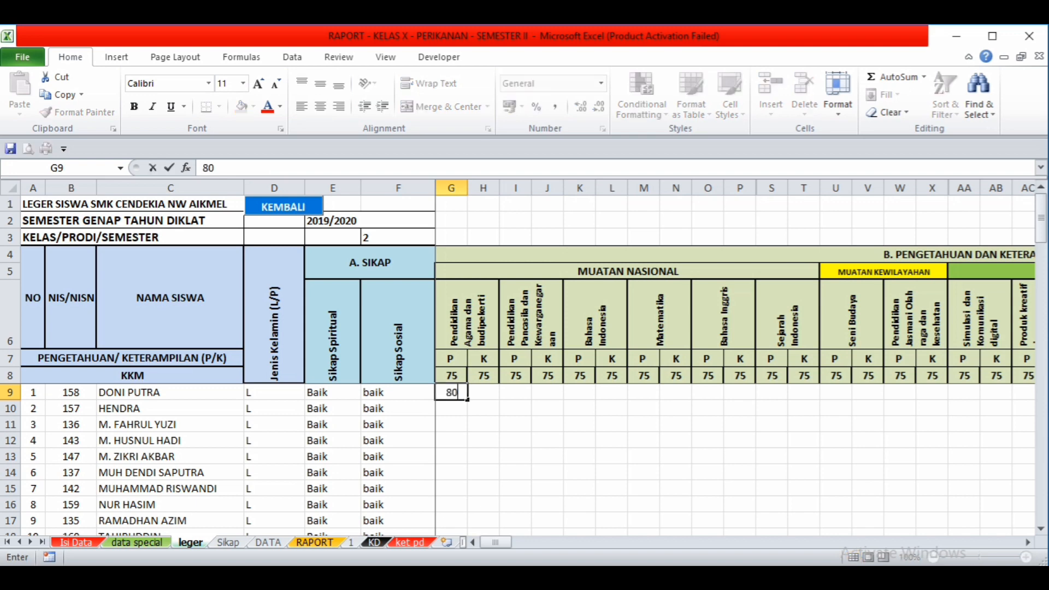
pyautogui.press('Tab')
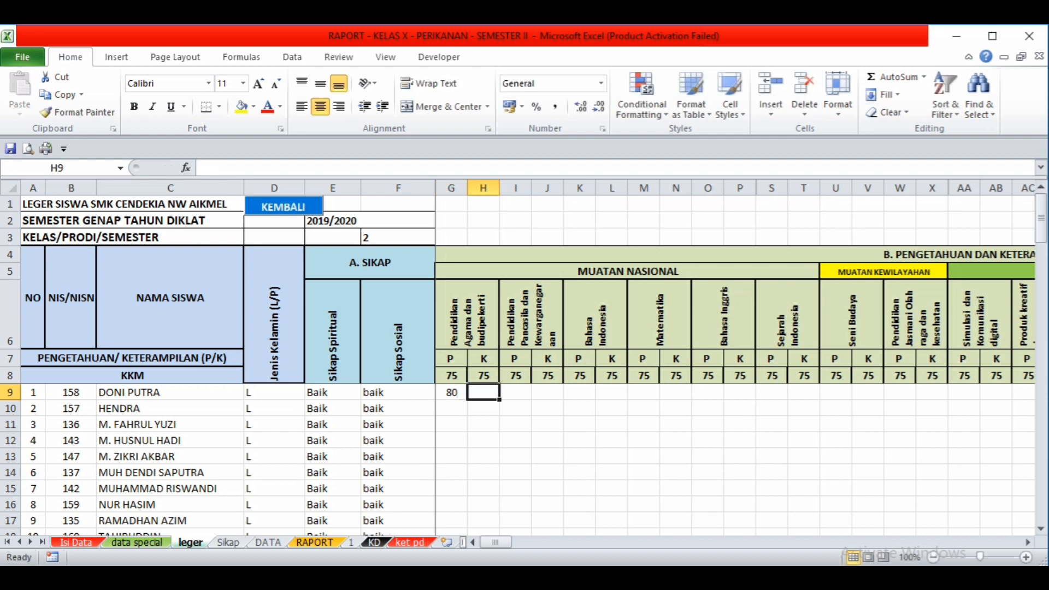
pyautogui.write('85')
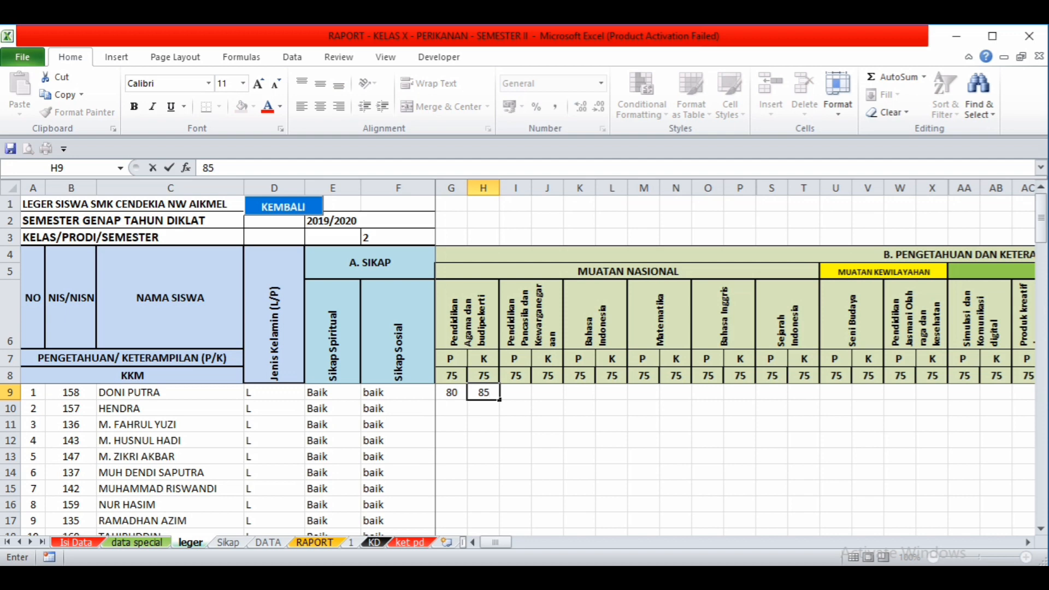
pyautogui.click(548, 456)
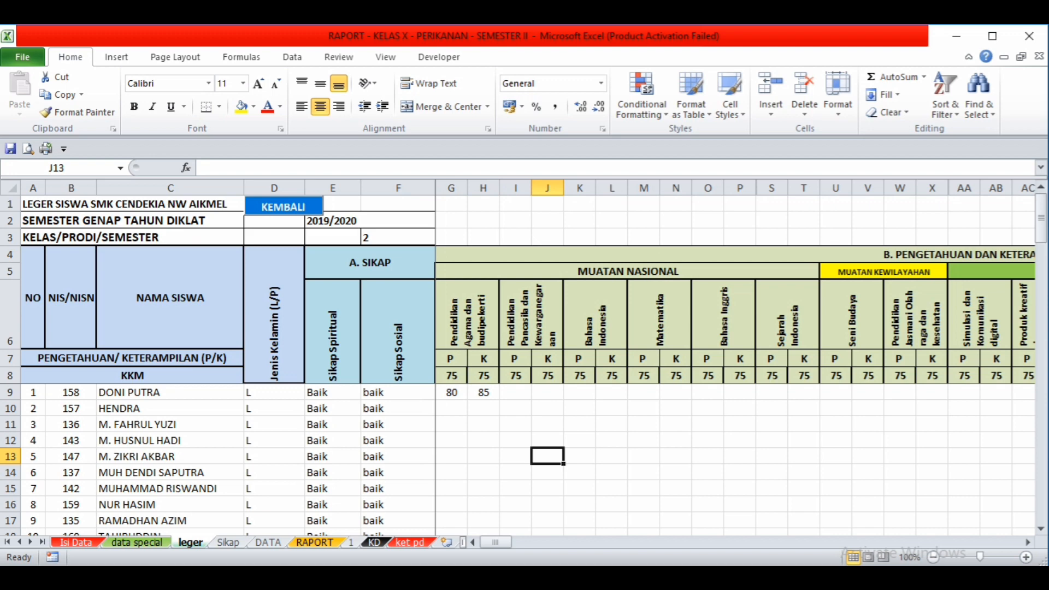
# Enter the first student's Pendidikan Pancasila dan Kewarganegaraan scores as 80 for P and 87 for K.
pyautogui.click(516, 392)
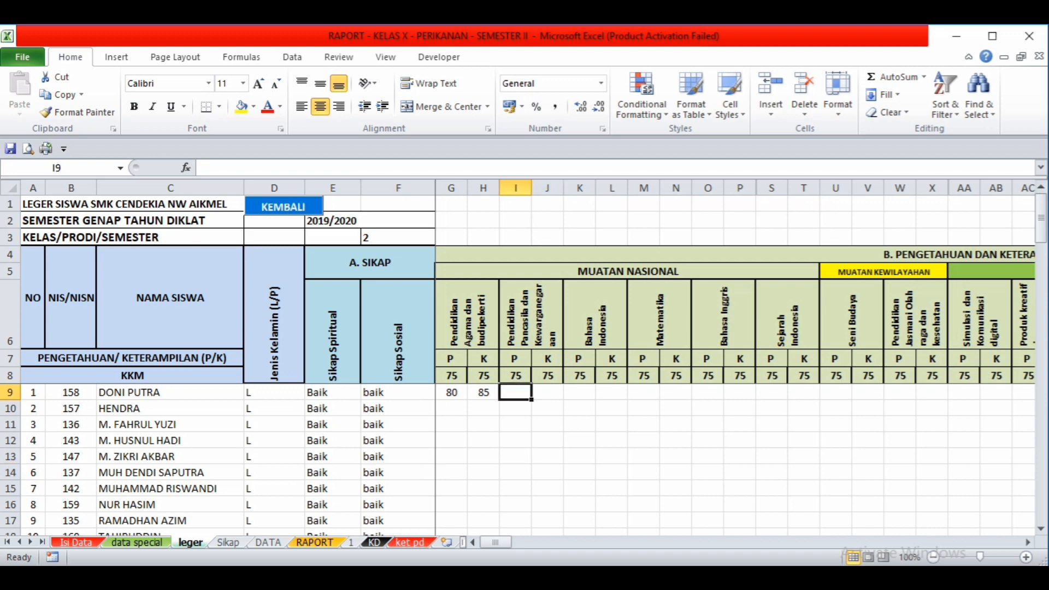
pyautogui.write('80')
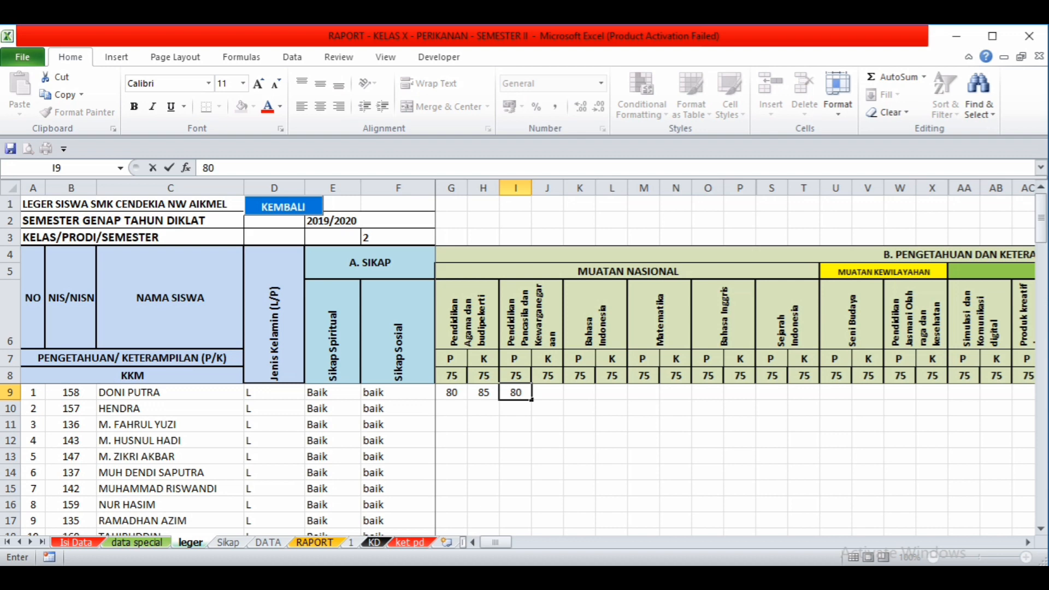
pyautogui.press('Tab')
pyautogui.write('8')
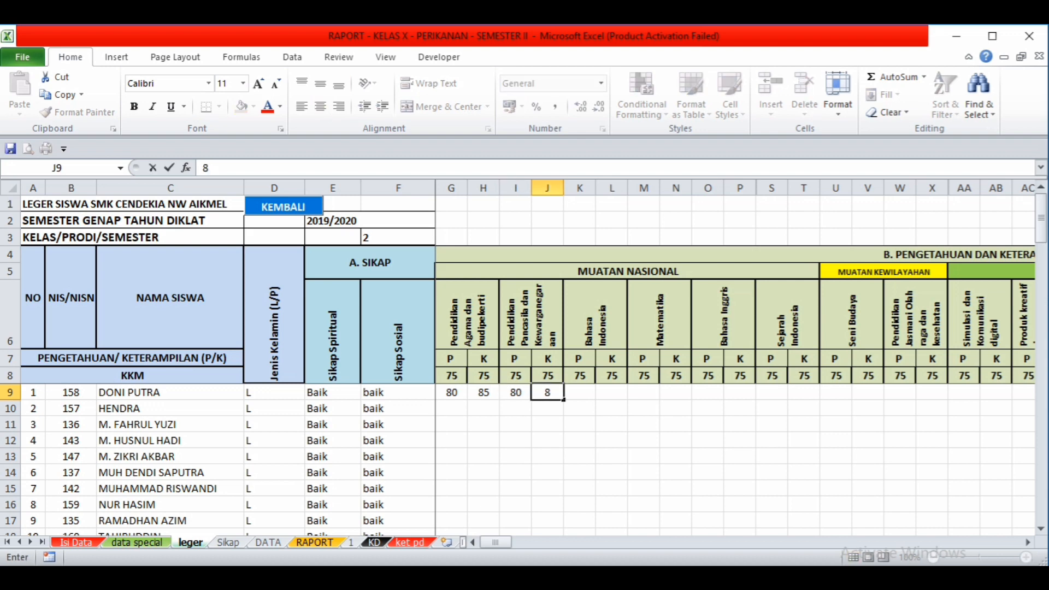
pyautogui.write('7')
pyautogui.click(611, 408)
# Copy the scores 85 and 80 from H9:I9 into K9:BP9 to fill the first student's remaining subjects.
pyautogui.moveTo(484, 392); pyautogui.dragTo(515, 392)
pyautogui.hotkey('ctrl', 'c')
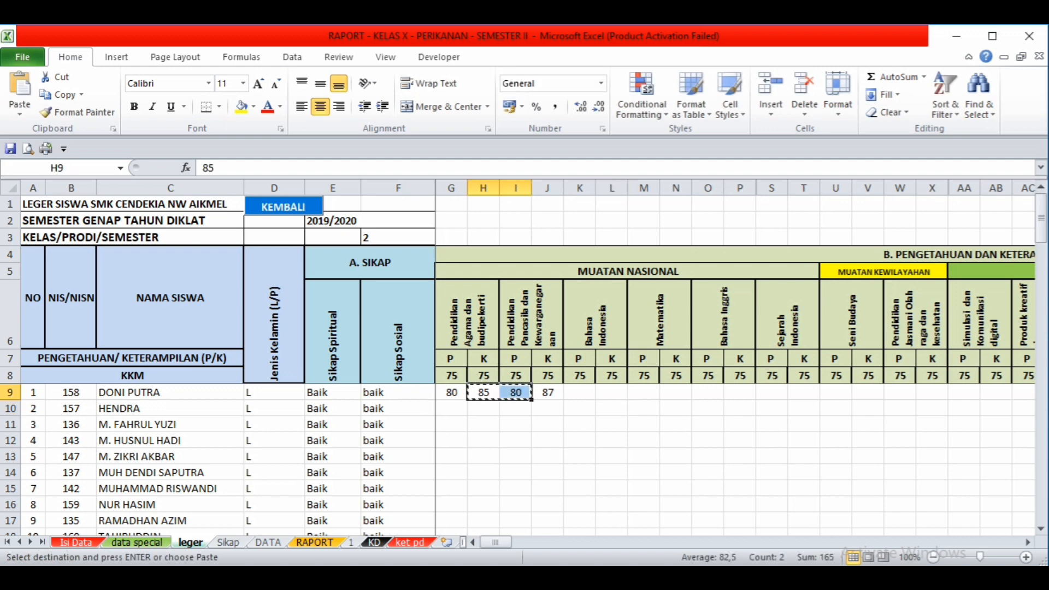
pyautogui.moveTo(580, 392); pyautogui.dragTo(980, 394)
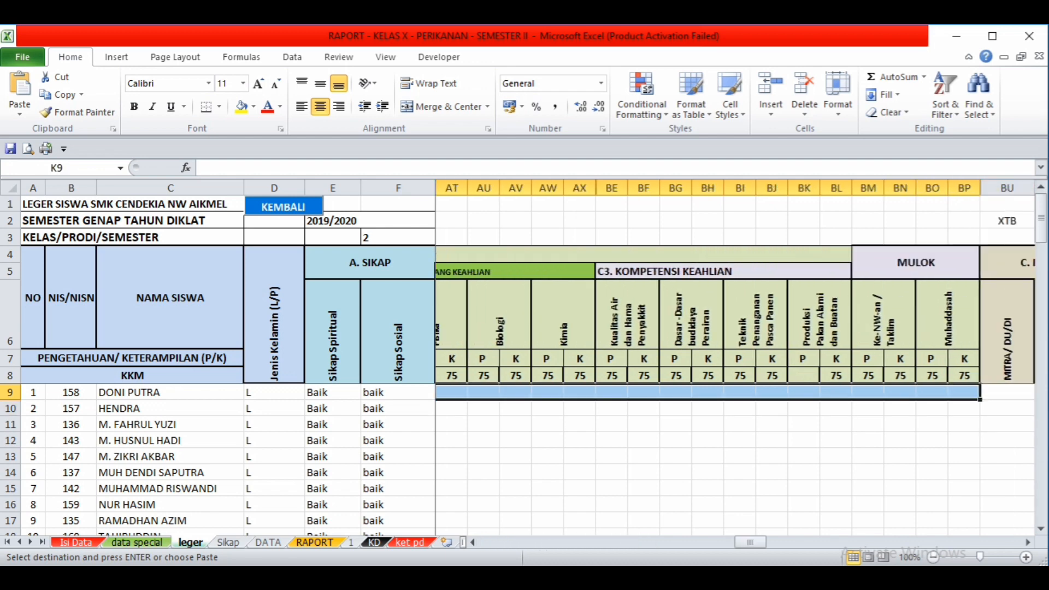
pyautogui.hotkey('ctrl', 'v')
pyautogui.click(899, 441)
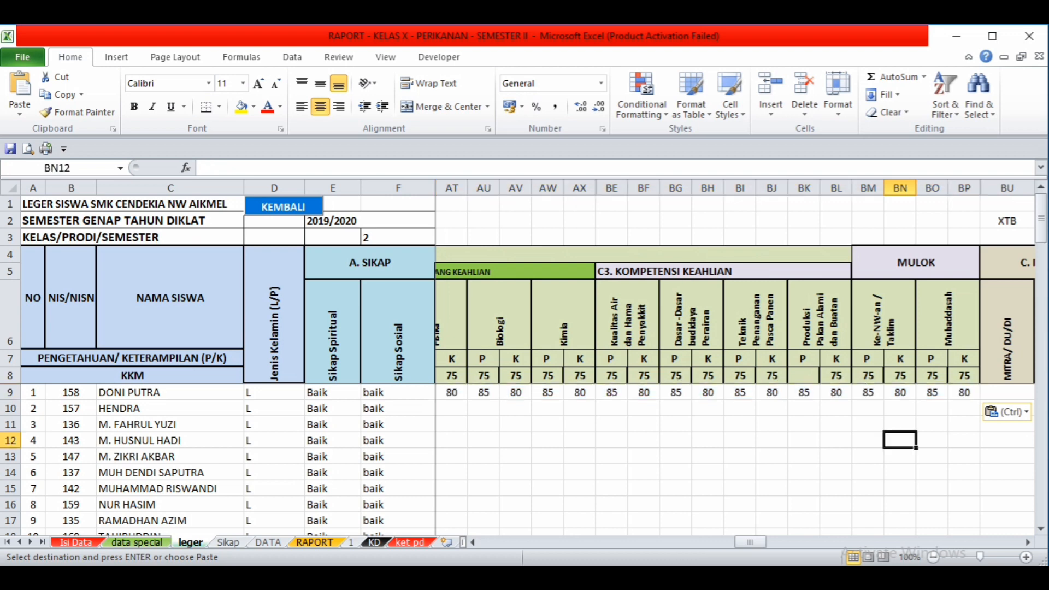
# Examine the Praktek Kerja Industri columns for partner, location, duration in months and remarks in the first student's row.
pyautogui.moveTo(750, 541); pyautogui.dragTo(802, 541)
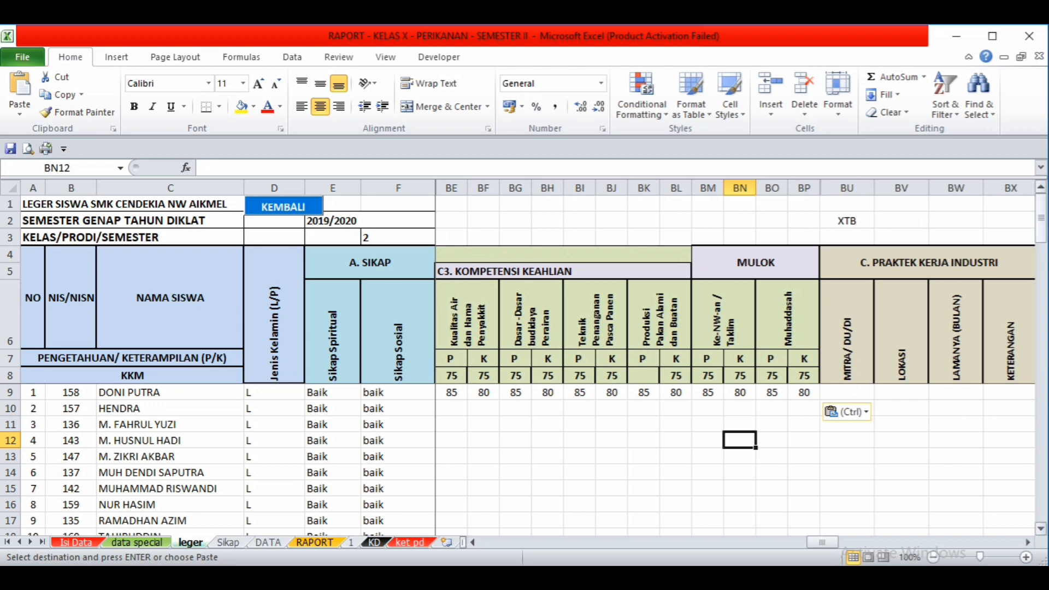
pyautogui.click(1040, 225)
pyautogui.click(847, 332)
pyautogui.click(847, 393)
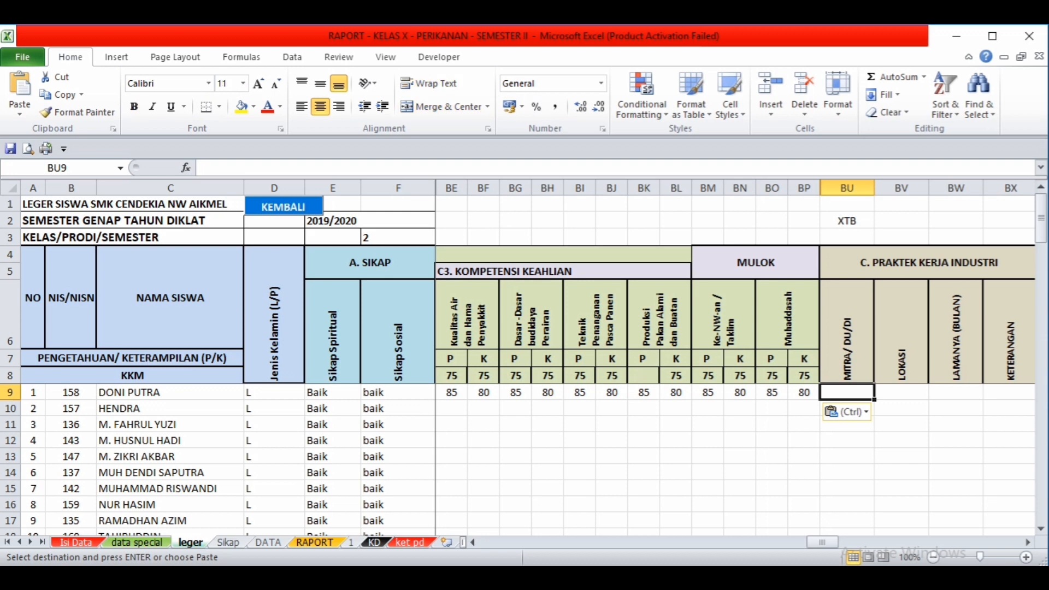
pyautogui.click(901, 392)
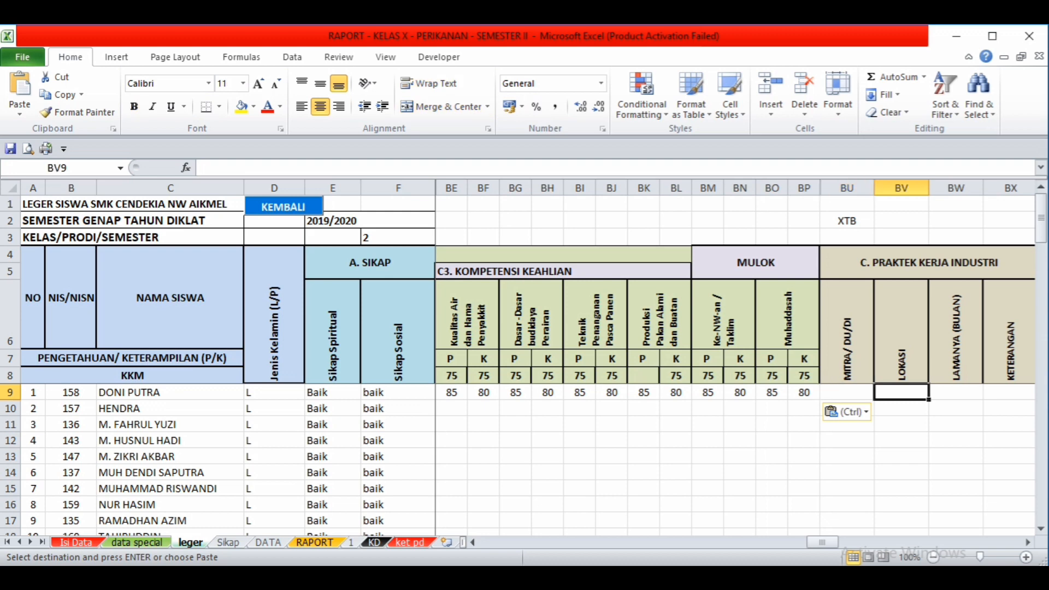
pyautogui.click(955, 408)
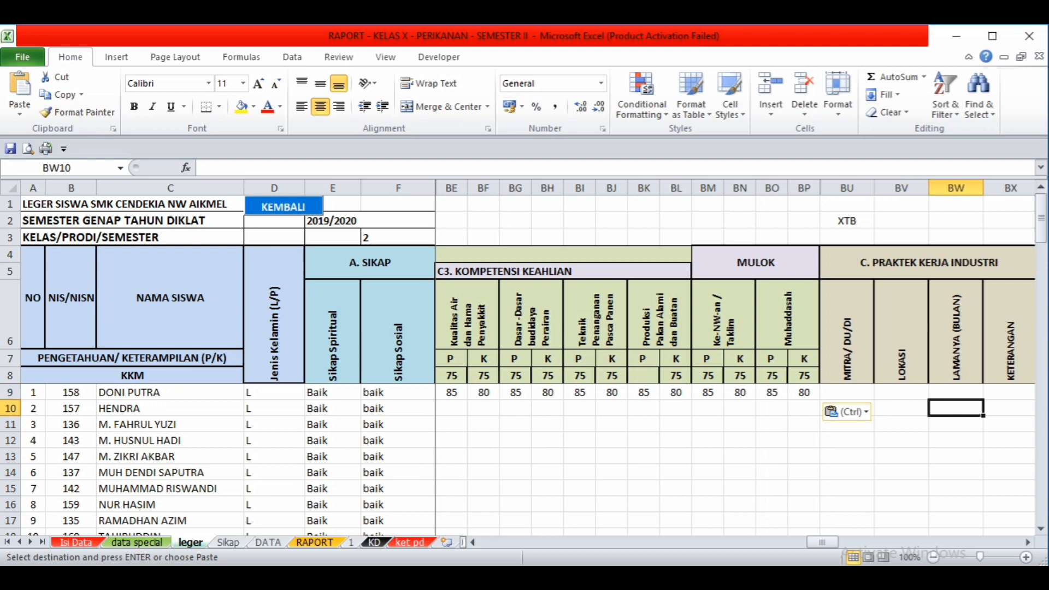
pyautogui.click(956, 392)
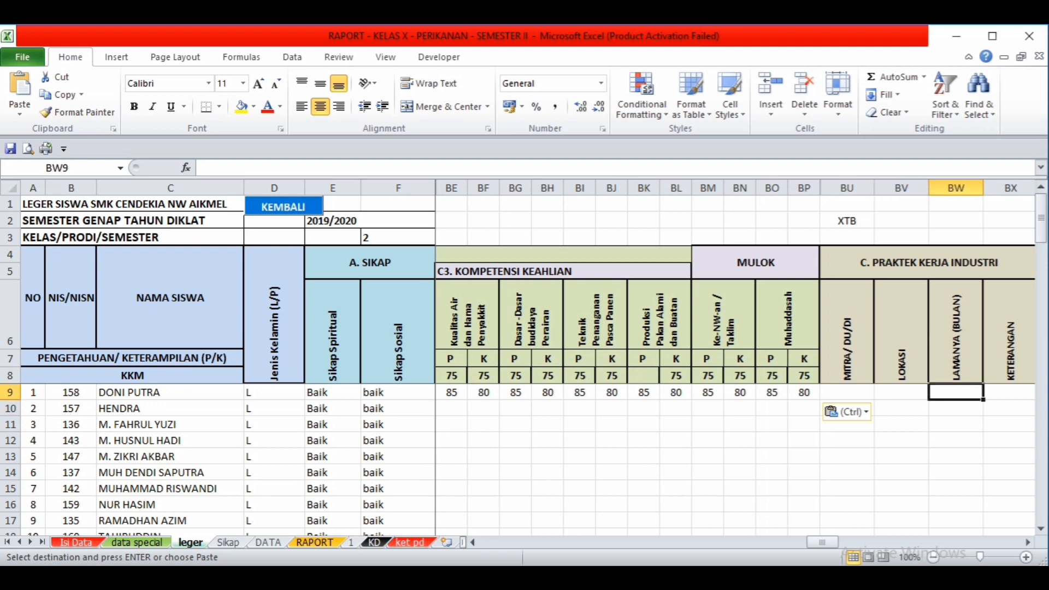
pyautogui.click(1010, 392)
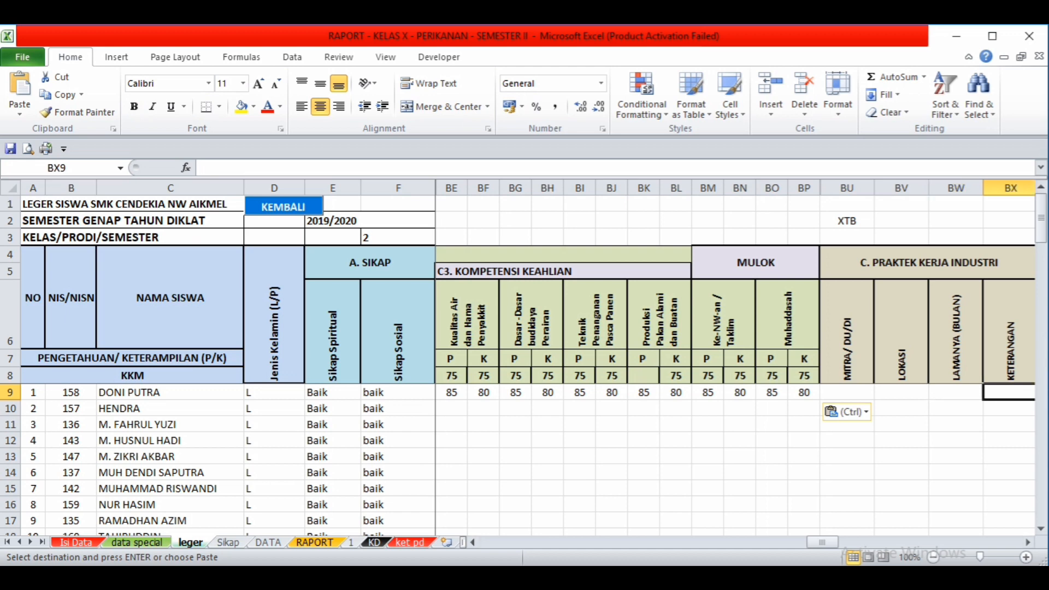
# Review the Ekstra Kurikuler activity columns and the Prestasi type and remarks columns in the first student's row.
pyautogui.moveTo(822, 542); pyautogui.dragTo(887, 542)
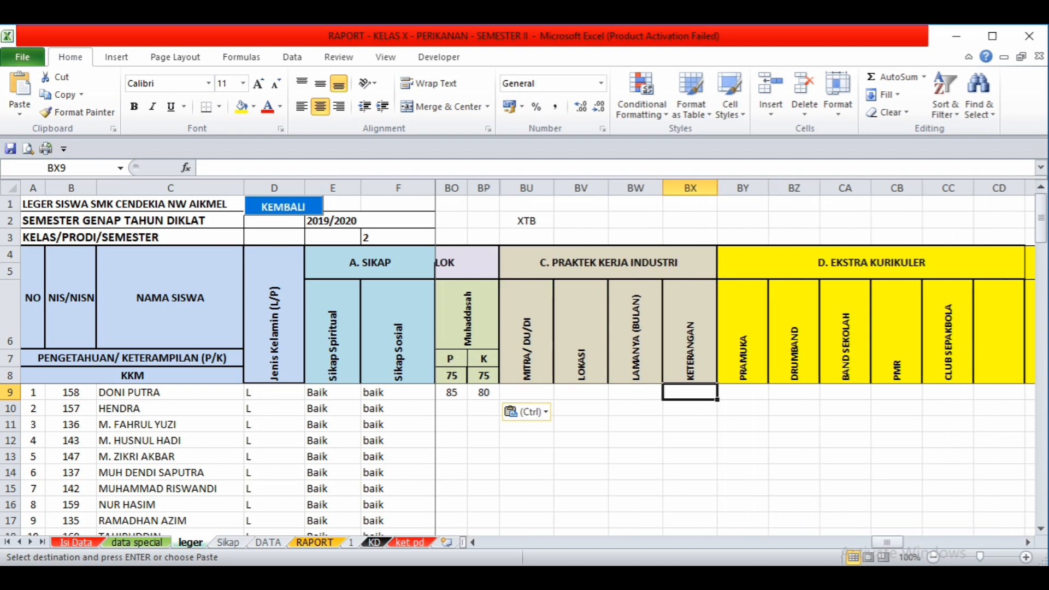
pyautogui.click(743, 393)
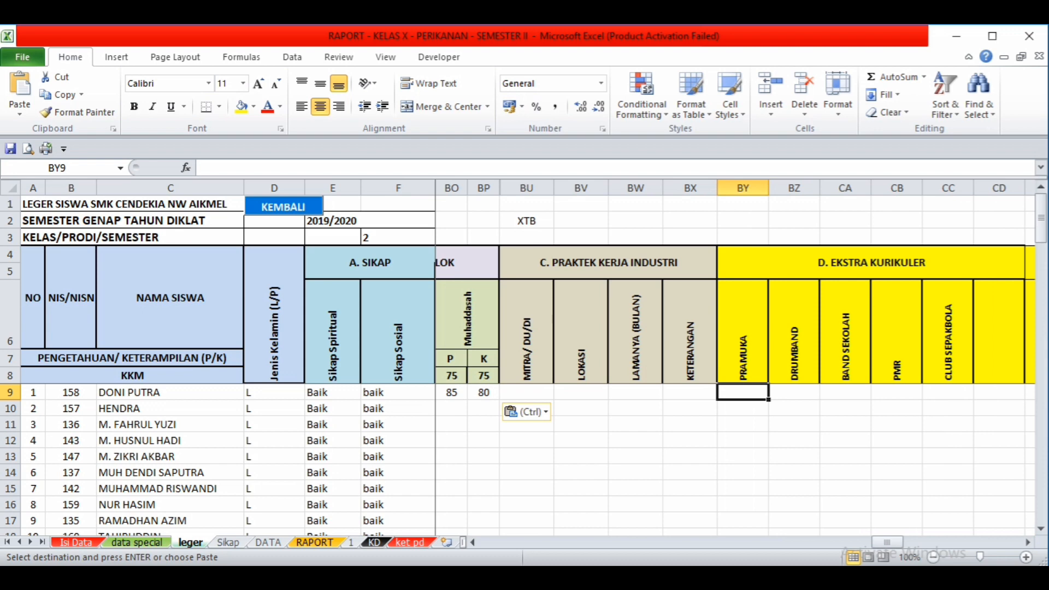
pyautogui.click(794, 393)
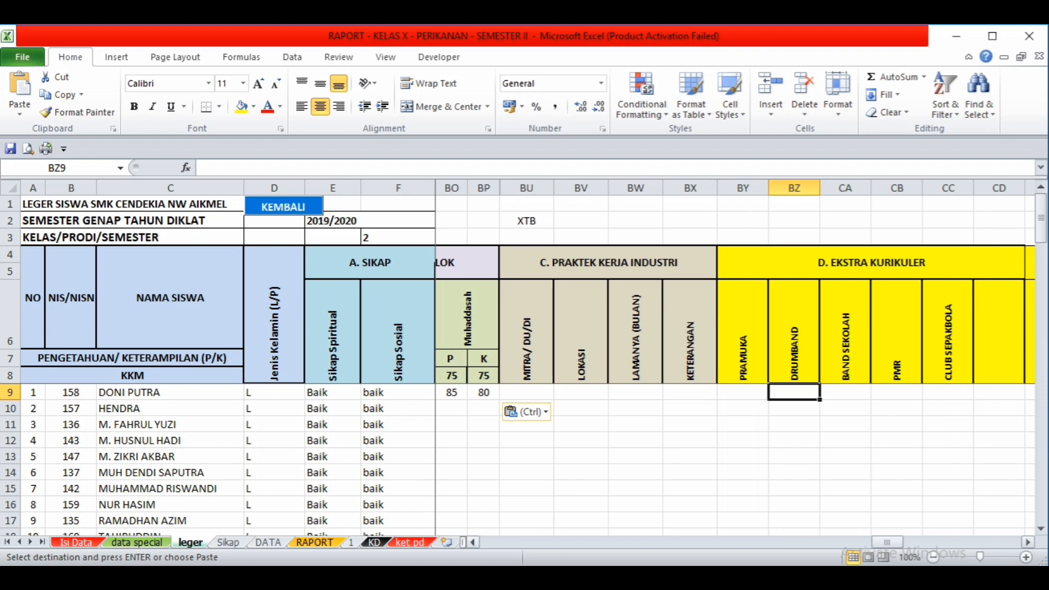
pyautogui.moveTo(886, 541); pyautogui.dragTo(938, 541)
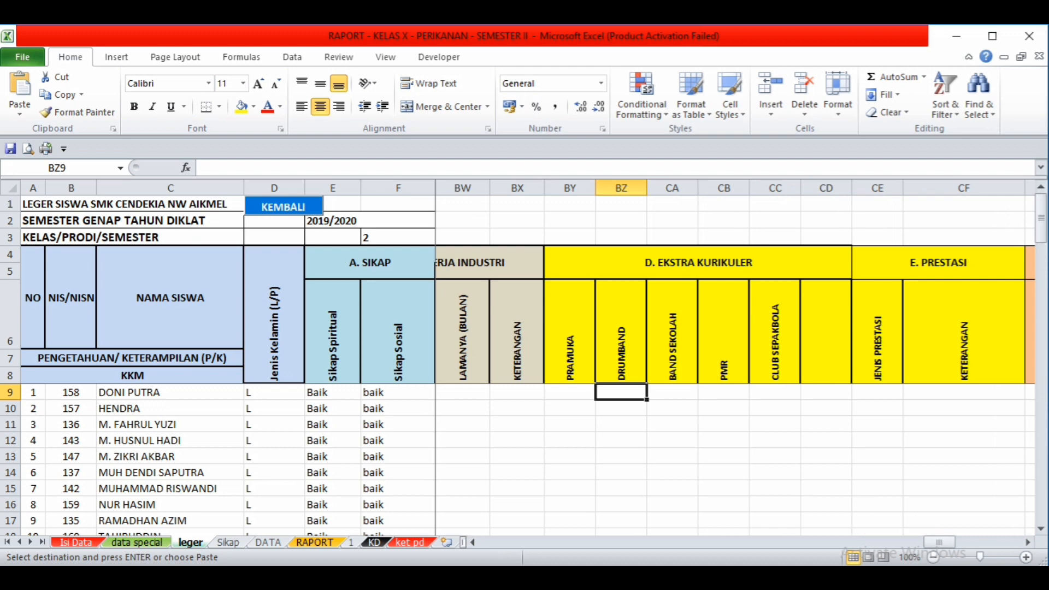
pyautogui.click(877, 392)
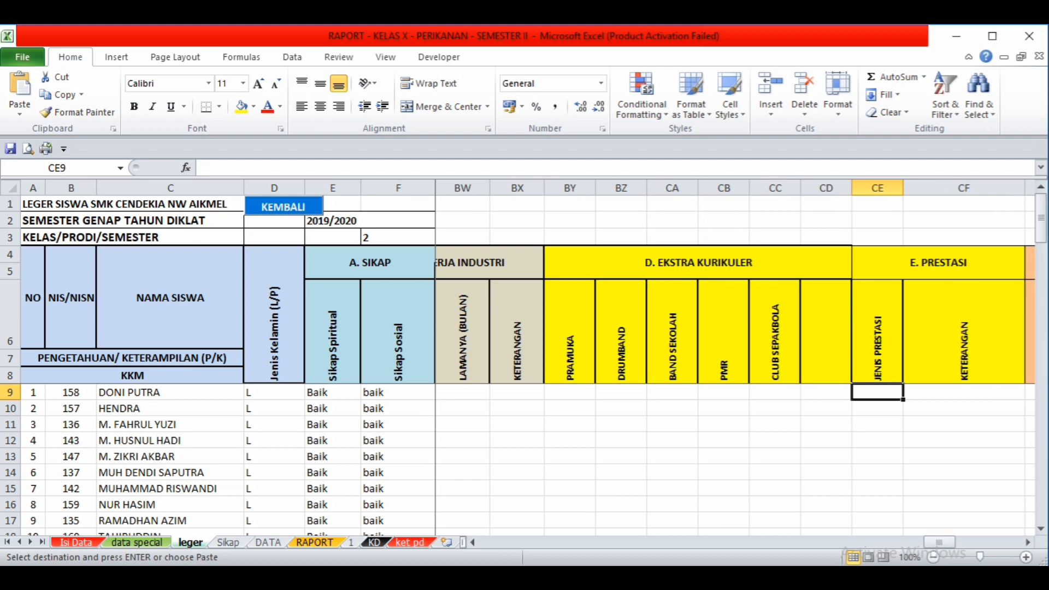
pyautogui.click(964, 392)
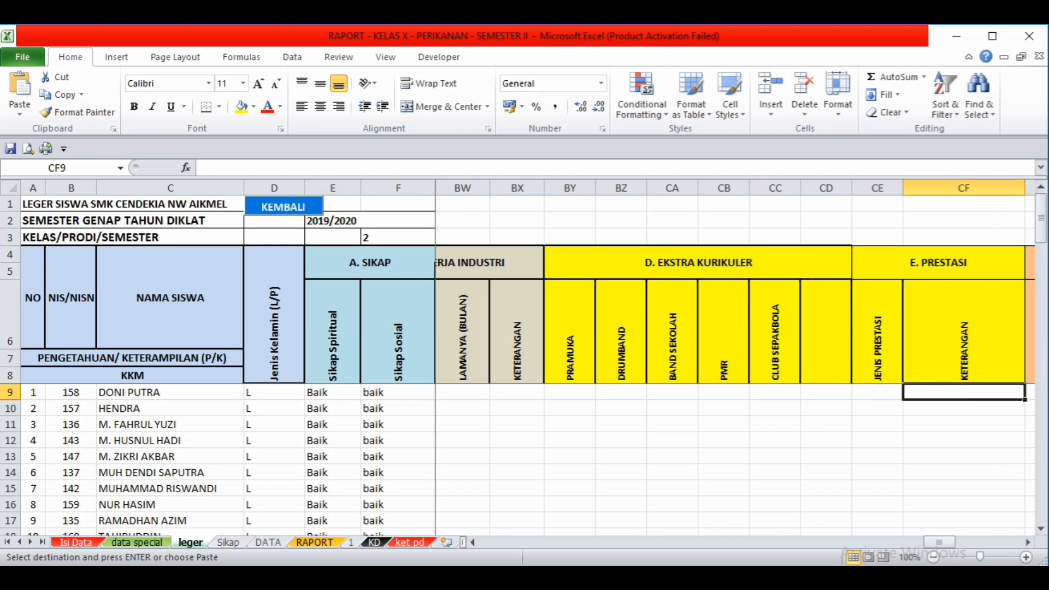
# Enter the first student's Ketidak Hadiran counts as 1 for Sakit, 2 for Izin and 2 for Tanpa Keterangan.
pyautogui.moveTo(939, 542); pyautogui.dragTo(971, 541)
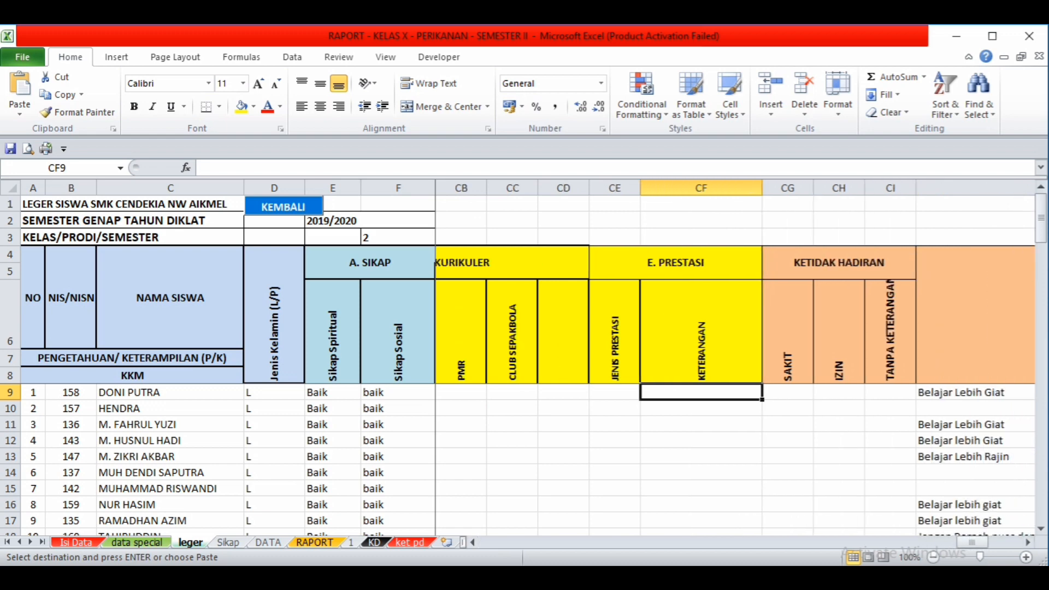
pyautogui.click(787, 392)
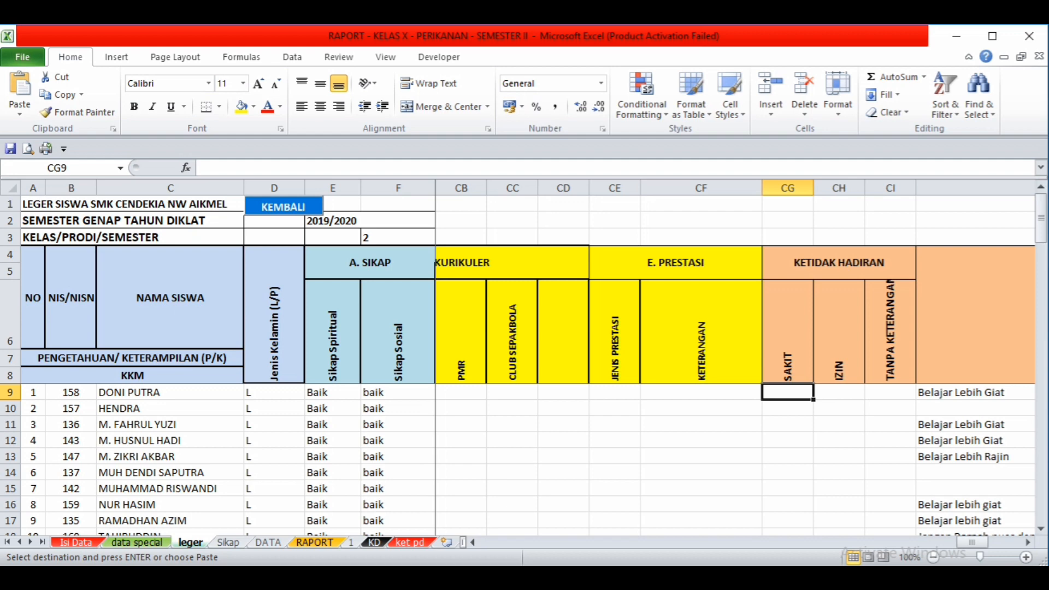
pyautogui.click(890, 392)
pyautogui.click(838, 393)
pyautogui.click(787, 393)
pyautogui.click(838, 392)
pyautogui.click(787, 392)
pyautogui.write('1')
pyautogui.press('Tab')
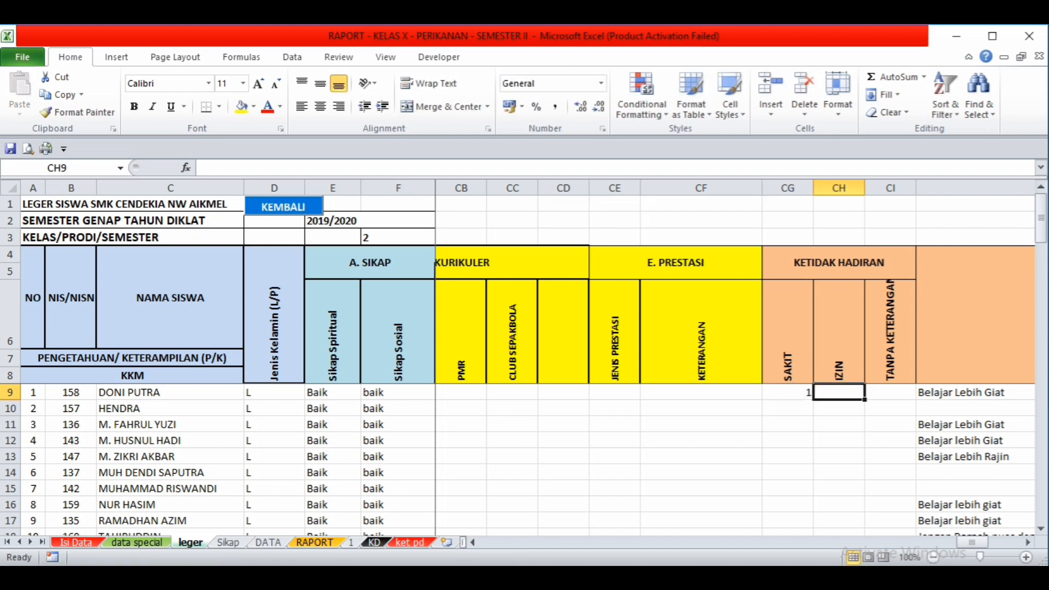
pyautogui.write('2')
pyautogui.press('Tab')
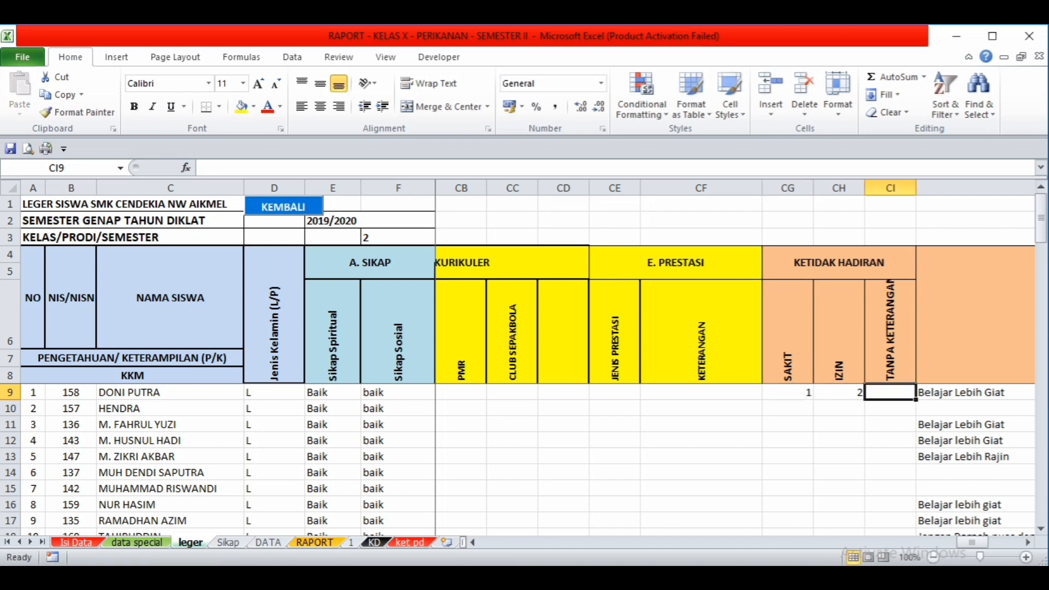
pyautogui.write('2')
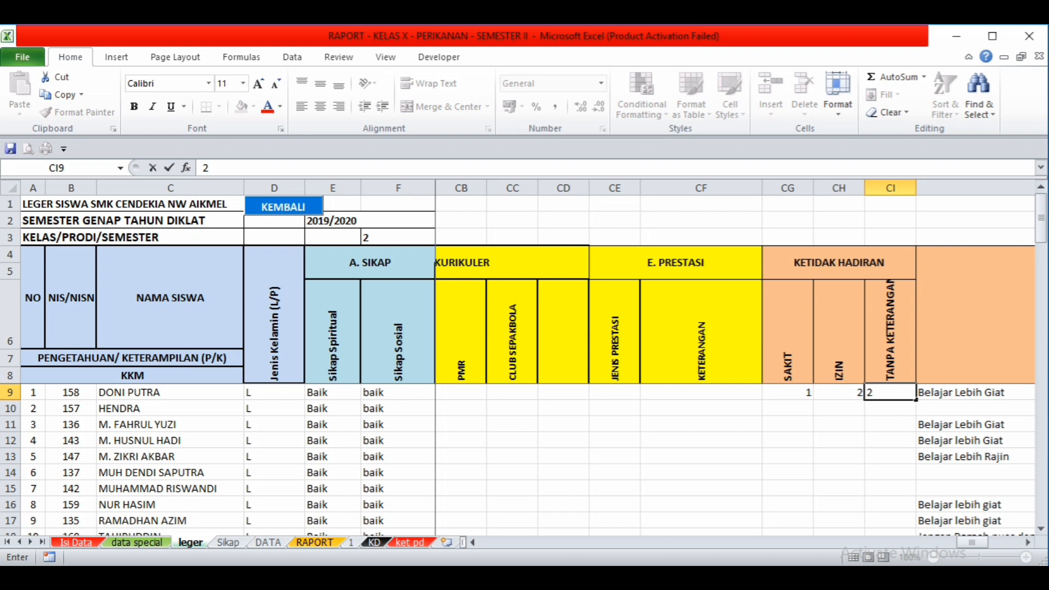
pyautogui.click(787, 457)
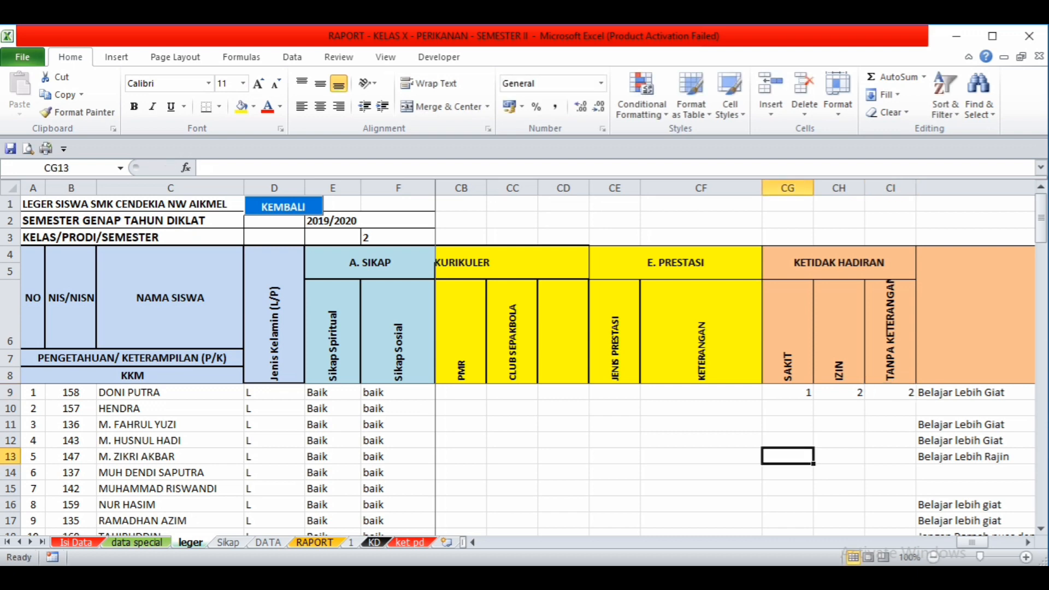
# Check the Sikap Spiritual and Sikap Sosial predicates for the first student on the RAPORT sheet.
pyautogui.moveTo(971, 542); pyautogui.dragTo(853, 542)
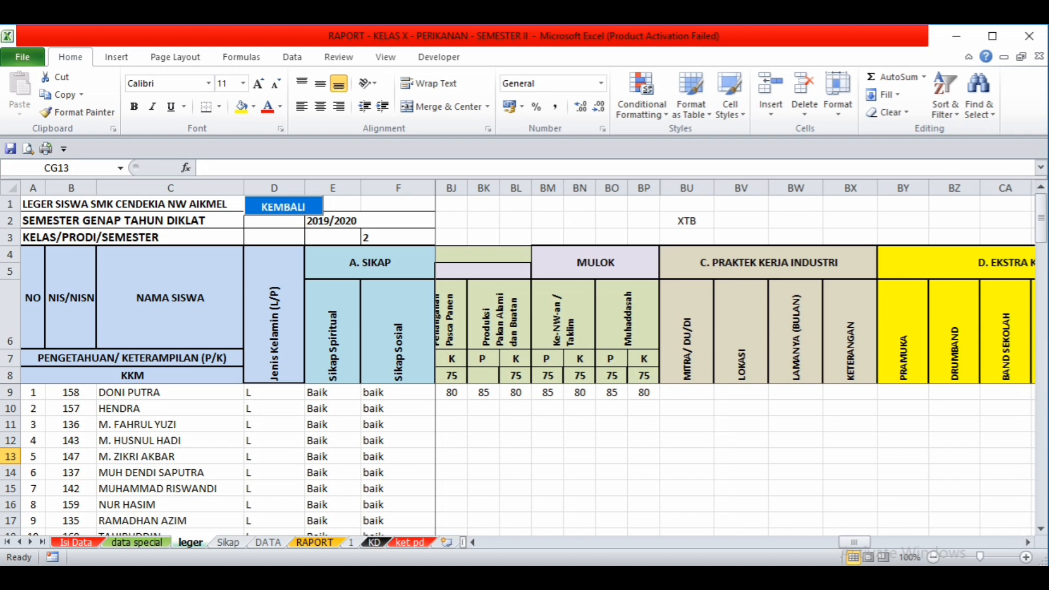
pyautogui.click(314, 541)
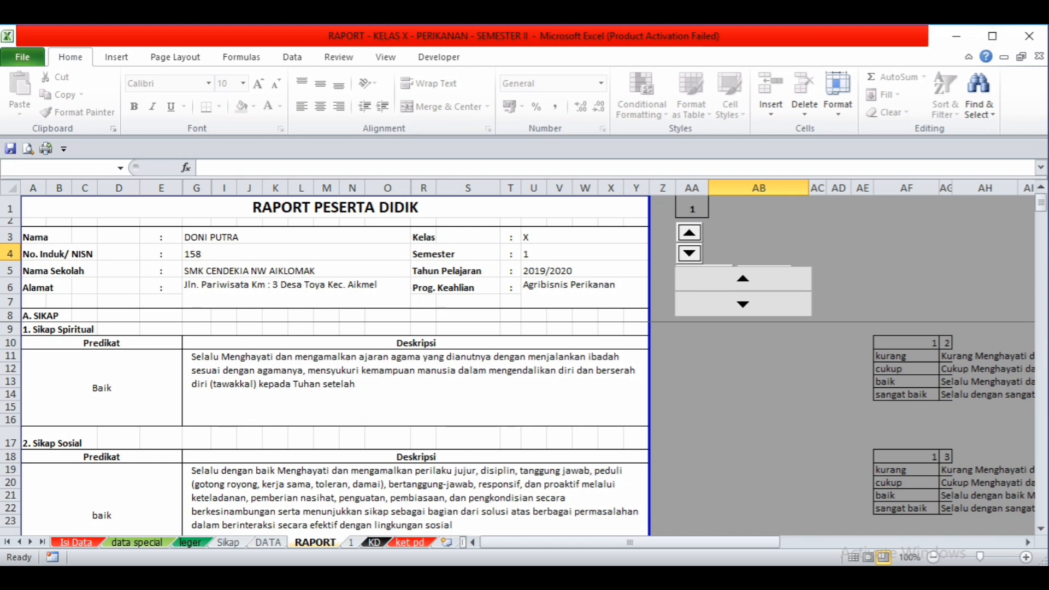
pyautogui.click(102, 387)
pyautogui.click(101, 500)
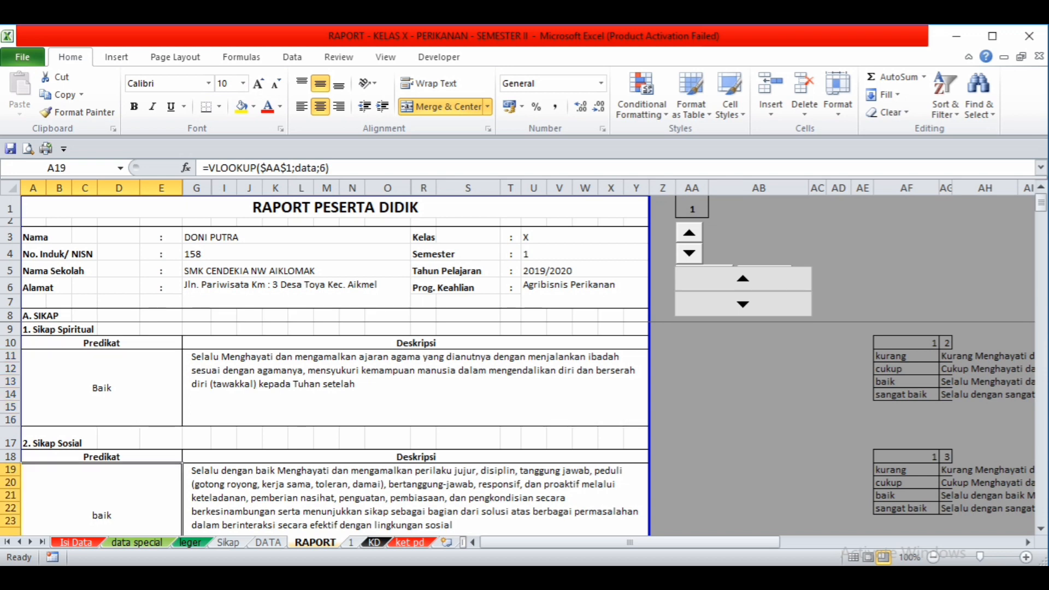
# Set the first student's Sikap Spiritual in the leger sheet to Kurang.
pyautogui.click(190, 542)
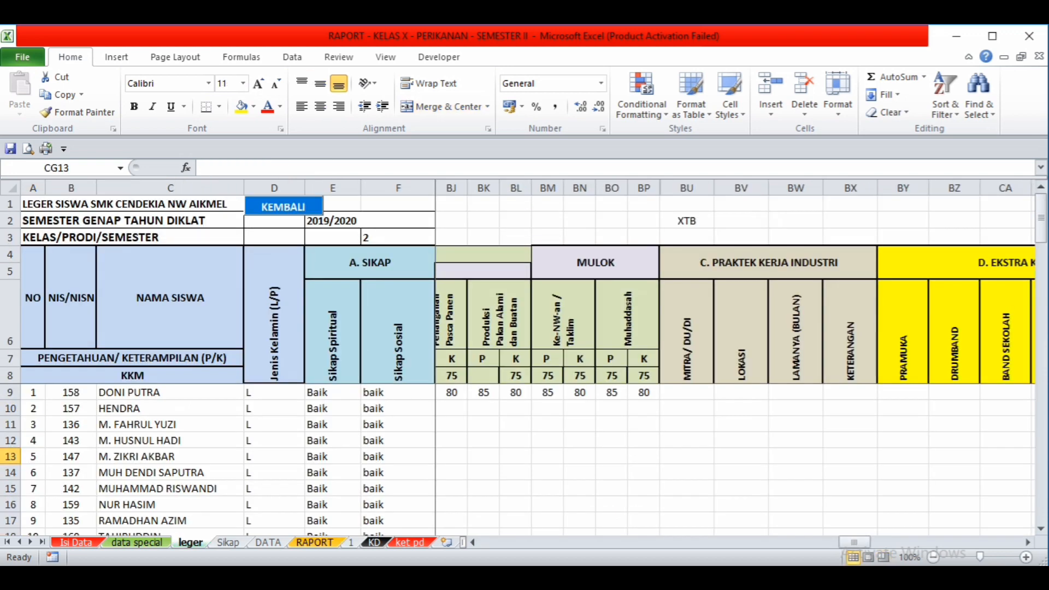
pyautogui.click(332, 392)
pyautogui.click(368, 392)
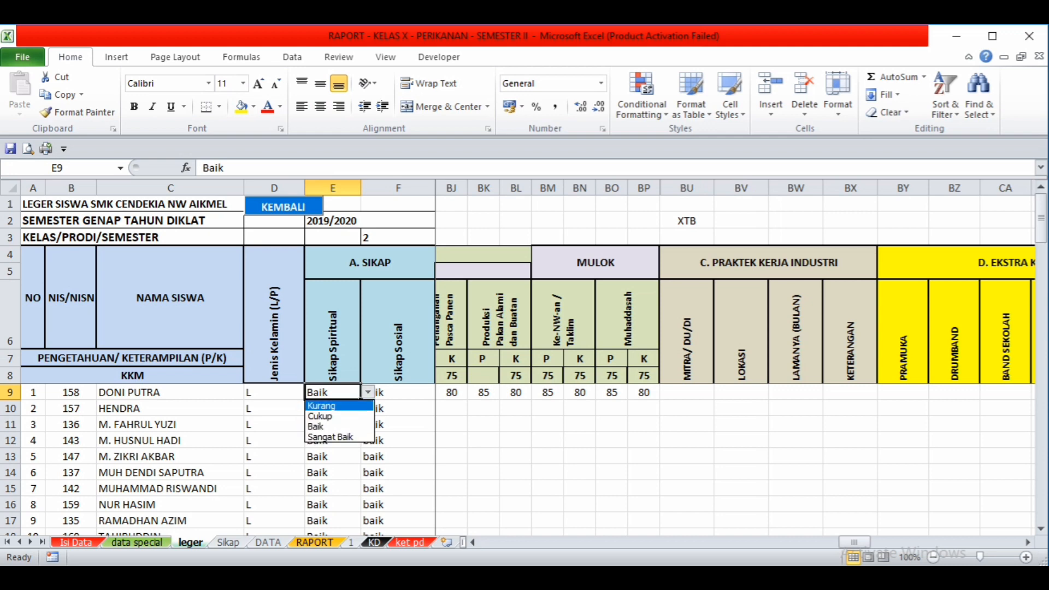
pyautogui.press('Return')
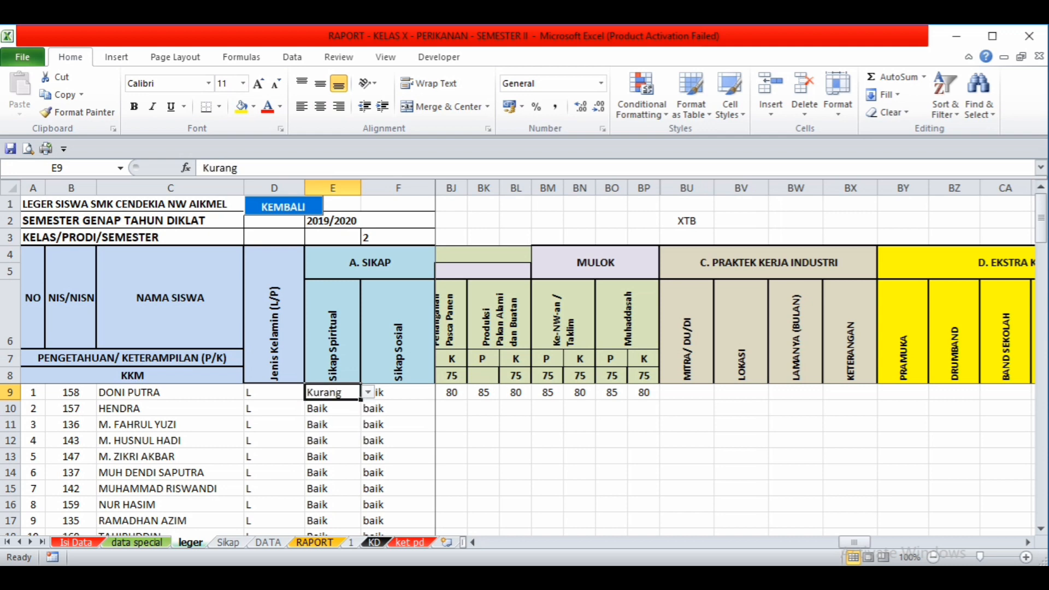
# Change the first student's Sikap Sosial in cell F9 to "sangat baik".
pyautogui.click(397, 332)
pyautogui.click(397, 393)
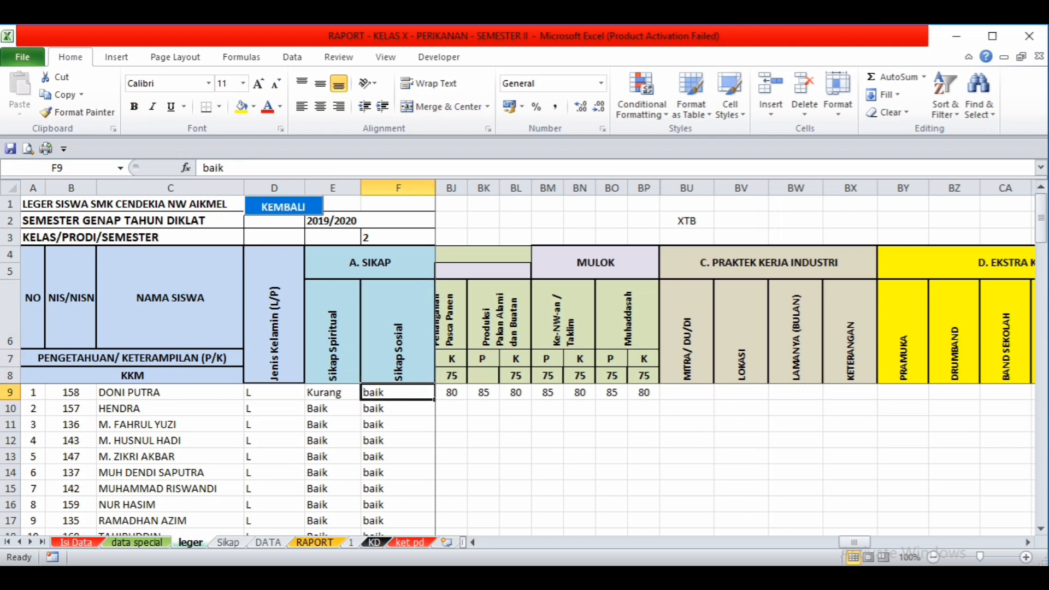
pyautogui.press('F2')
pyautogui.press('Return')
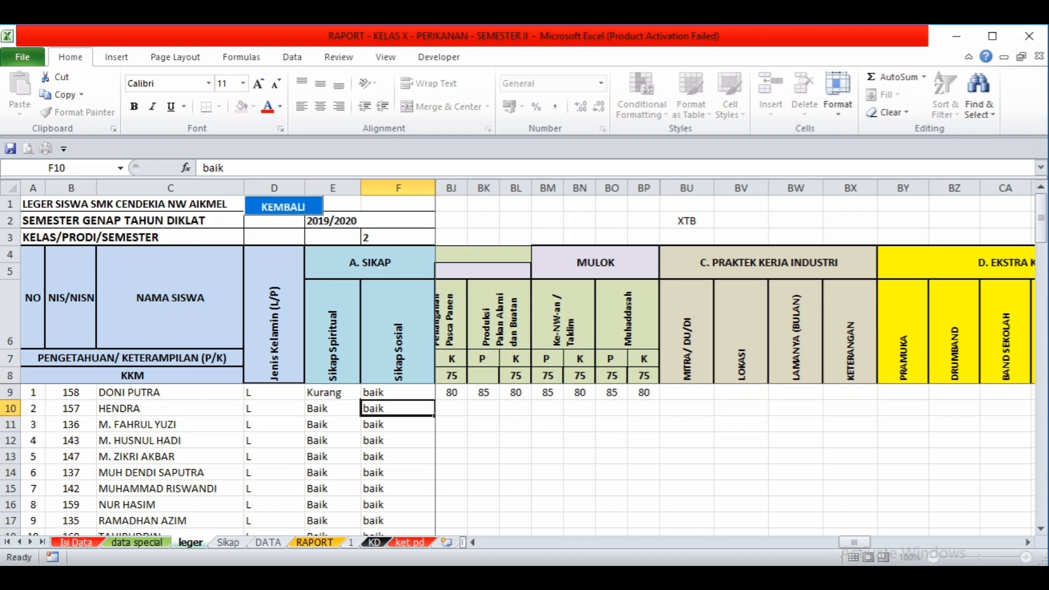
pyautogui.press('Up')
pyautogui.press('F2')
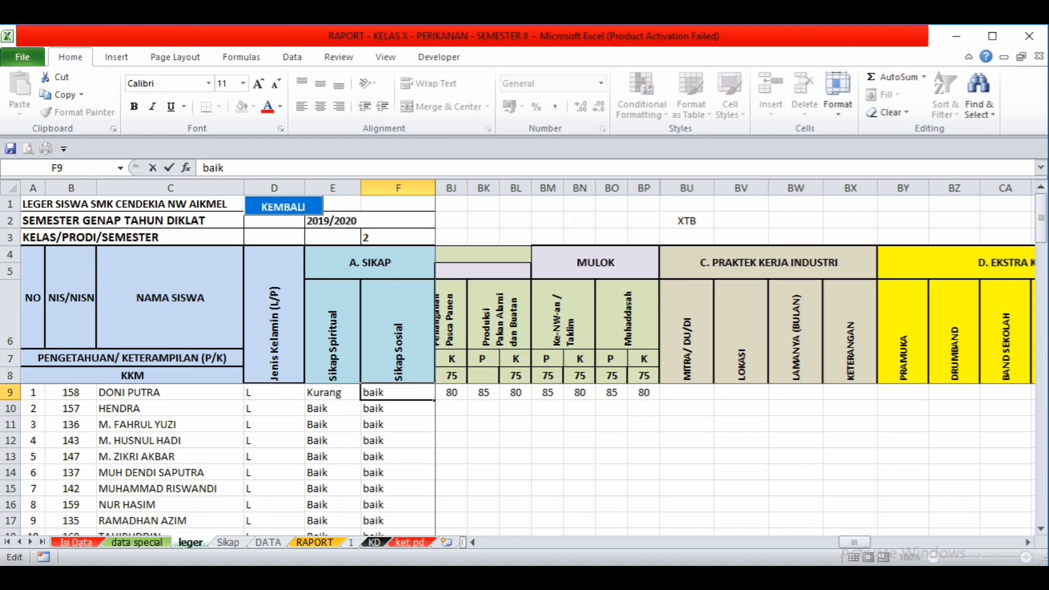
pyautogui.hotkey('shift', 'Home')
pyautogui.write('sa')
pyautogui.press('BackSpace')
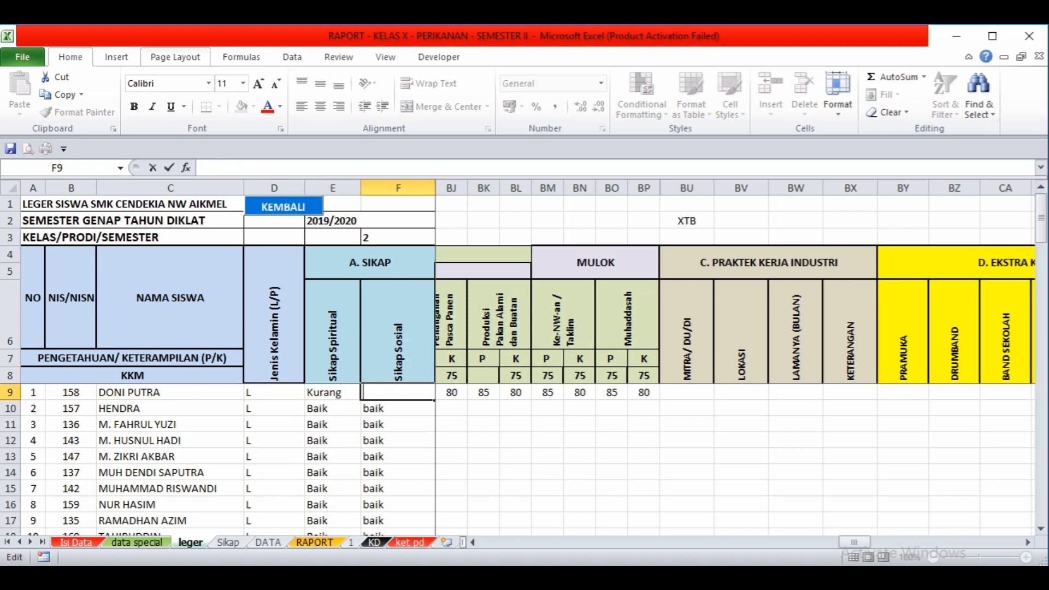
pyautogui.write('angat baik')
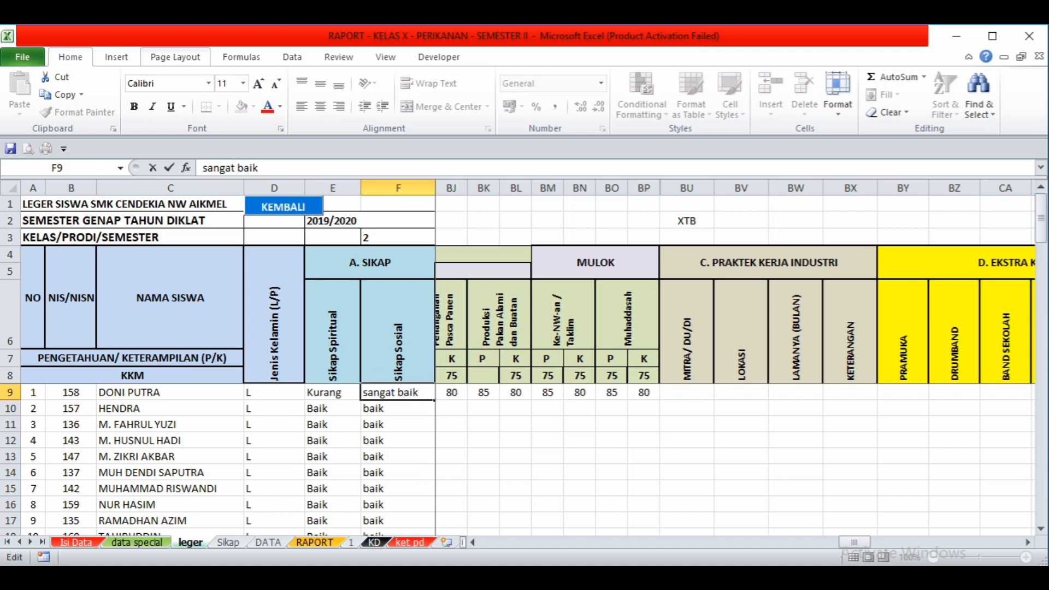
pyautogui.press('Return')
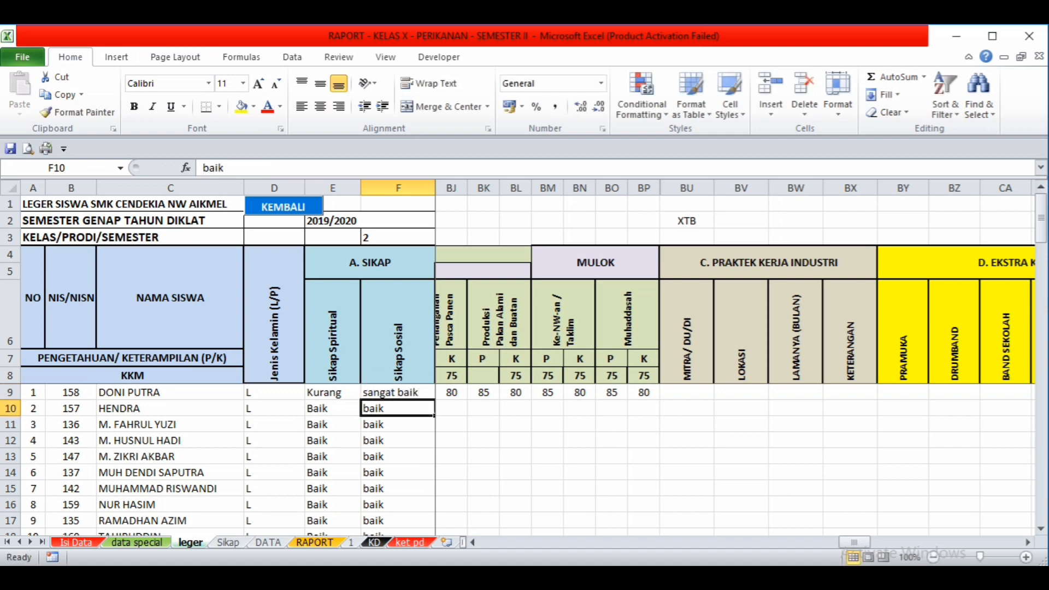
pyautogui.click(398, 392)
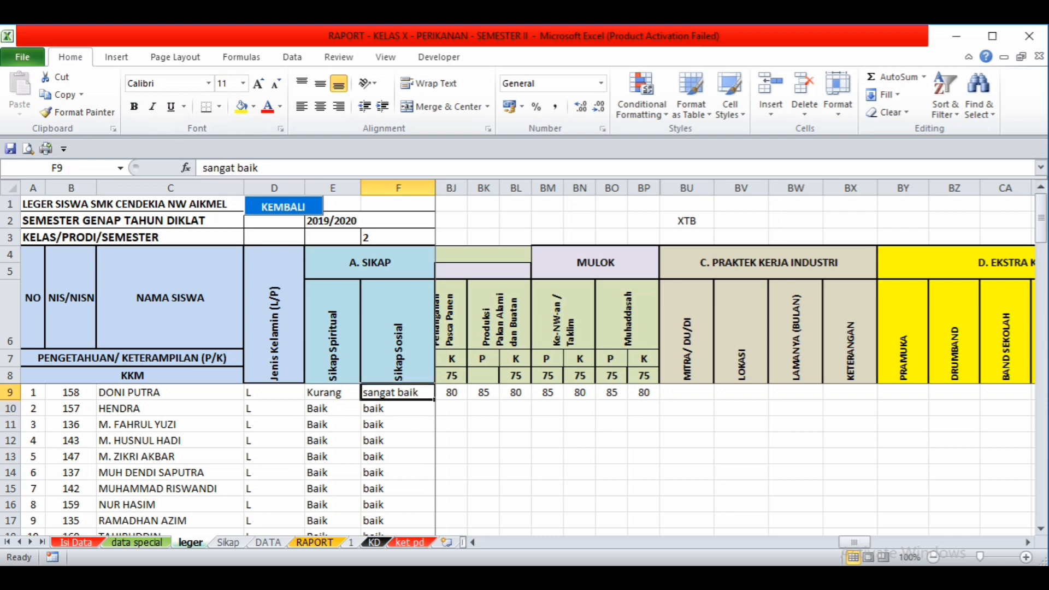
# Fill Kurang from the first student's Sikap Spiritual cell E9 into the Sikap Sosial cell F9.
pyautogui.click(332, 392)
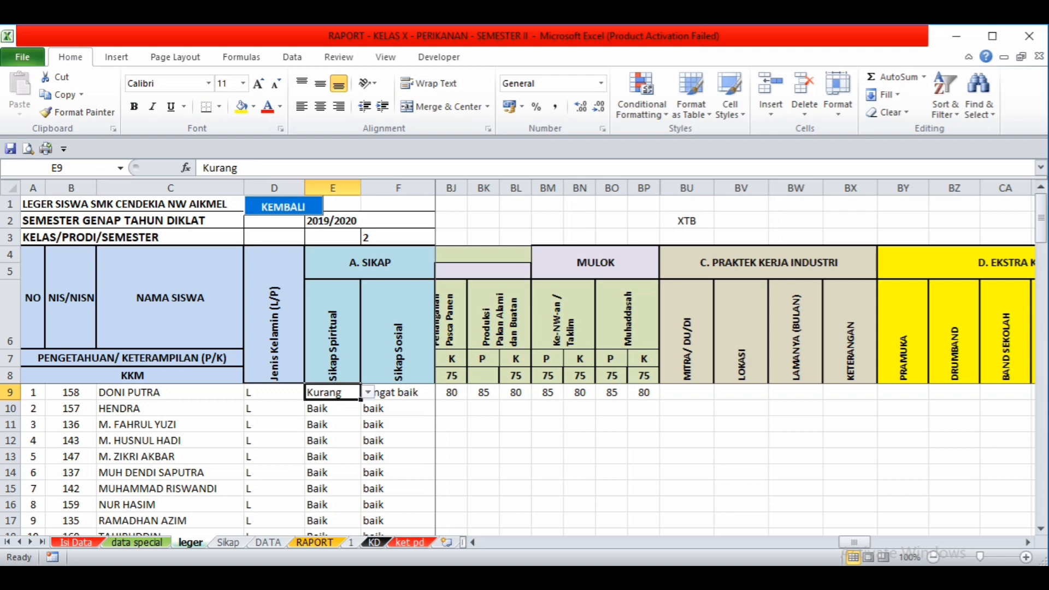
pyautogui.moveTo(360, 399); pyautogui.dragTo(410, 406)
pyautogui.click(407, 394)
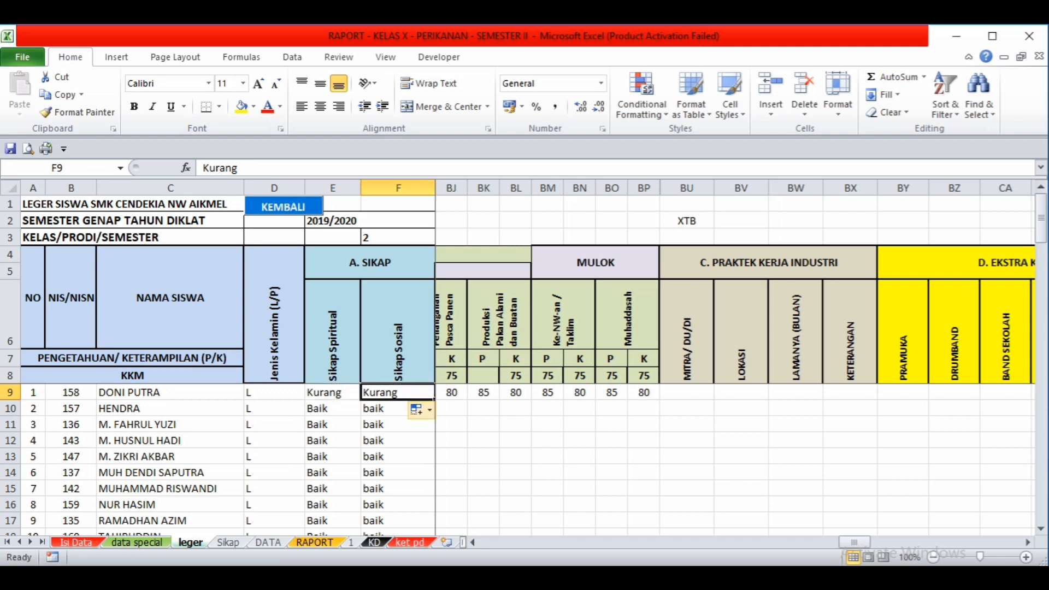
pyautogui.click(416, 410)
pyautogui.click(416, 409)
pyautogui.doubleClick(391, 392)
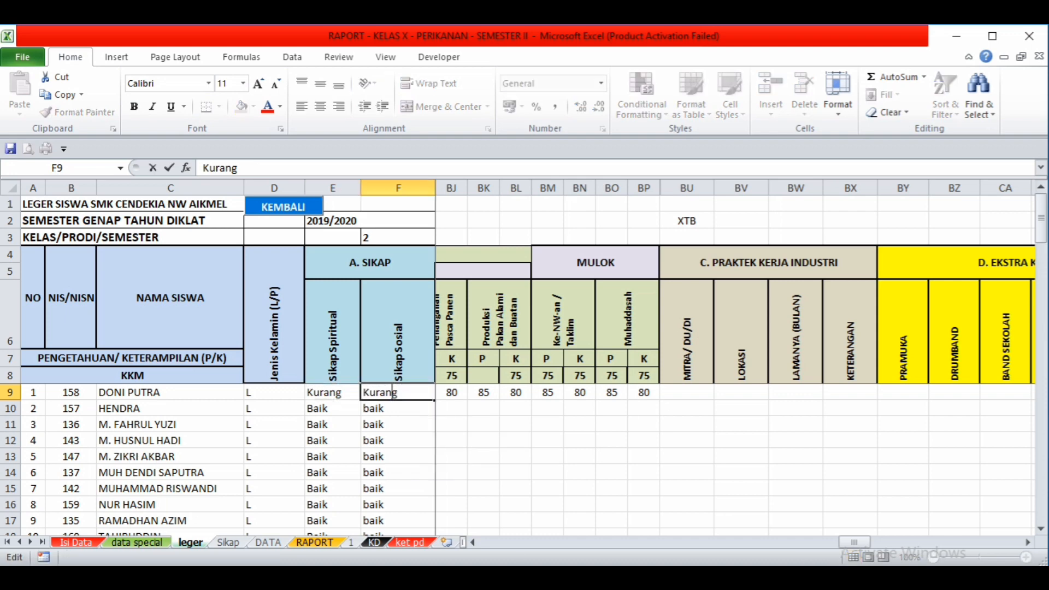
pyautogui.click(396, 425)
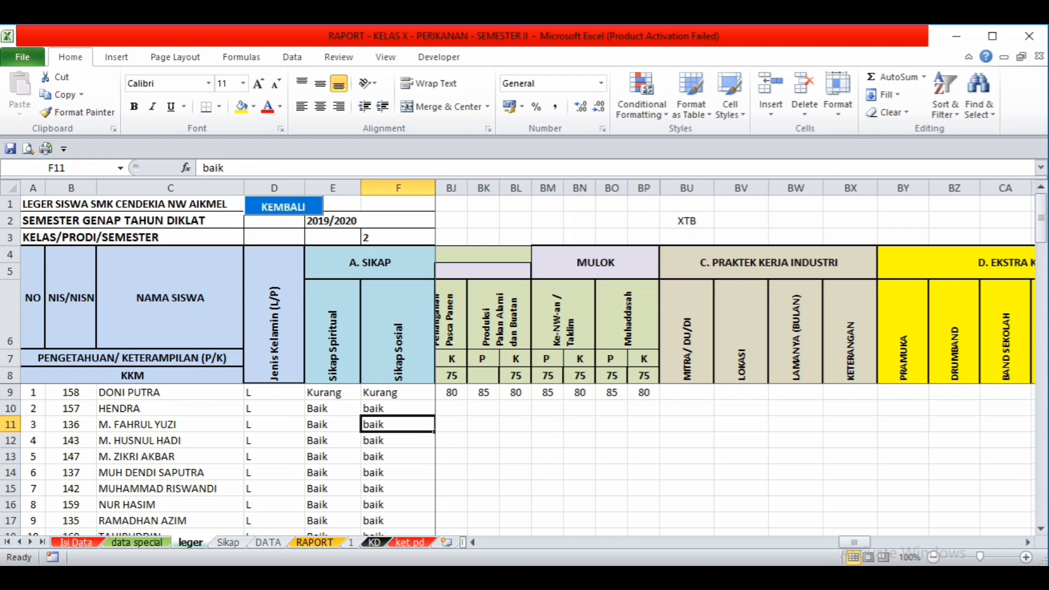
# Examine the first student's Sikap Spiritual and Sikap Sosial predicates and the spiritual description on the RAPORT sheet.
pyautogui.click(314, 541)
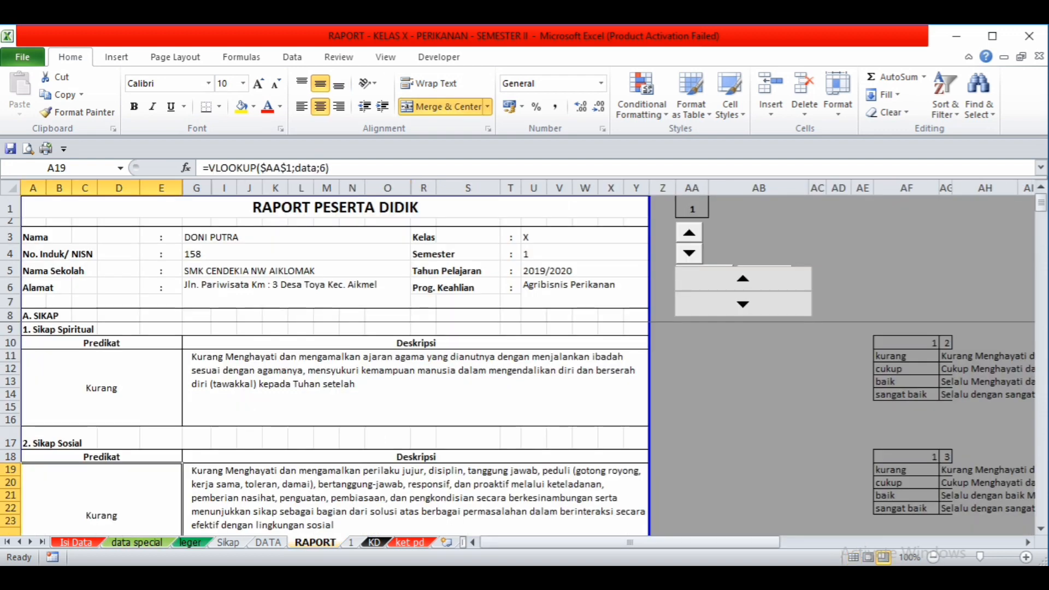
pyautogui.click(102, 388)
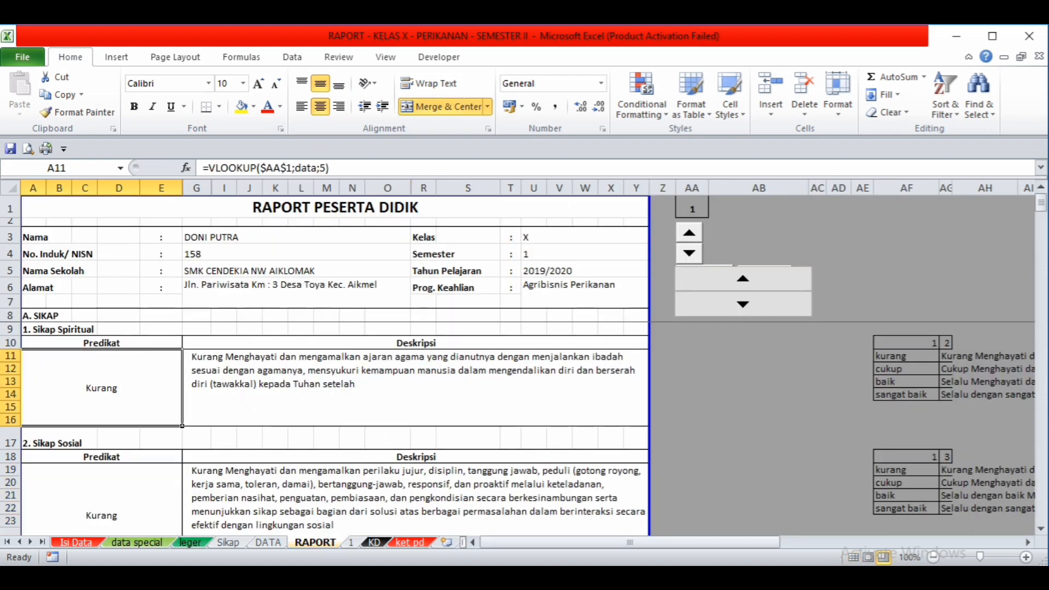
pyautogui.click(102, 499)
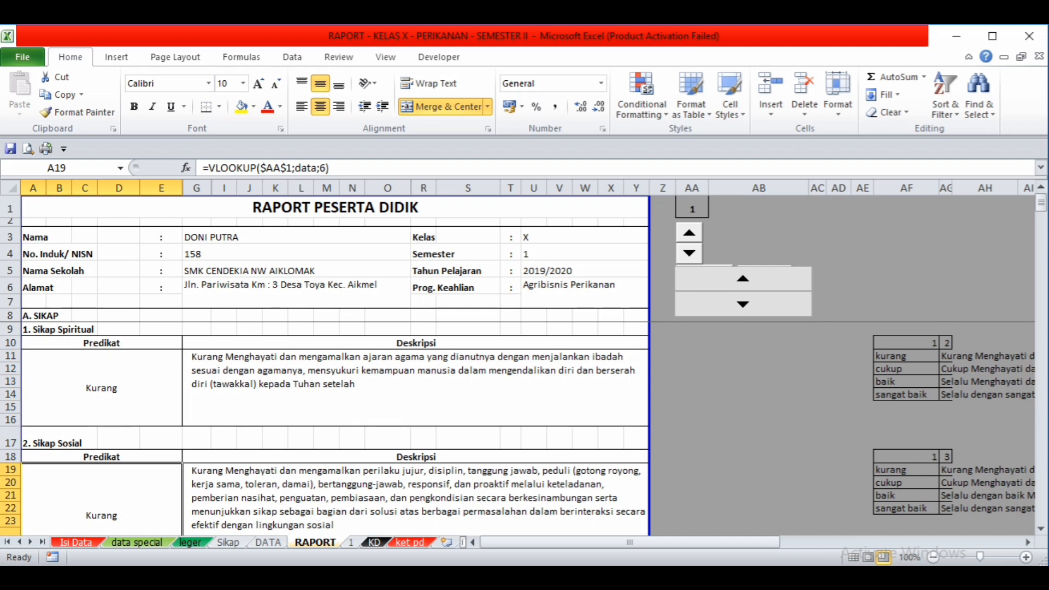
pyautogui.click(415, 388)
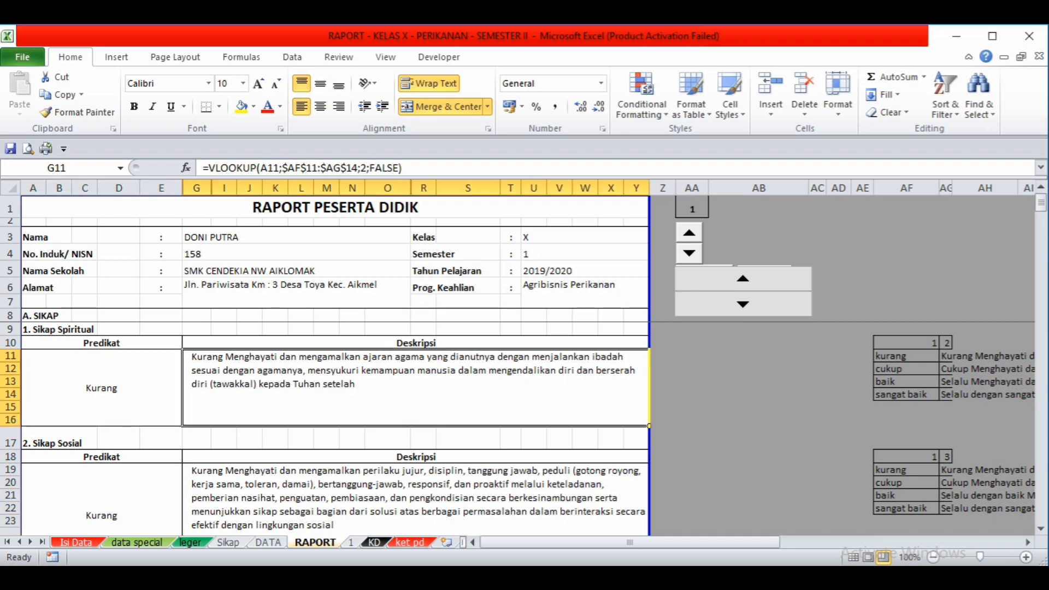
pyautogui.click(102, 388)
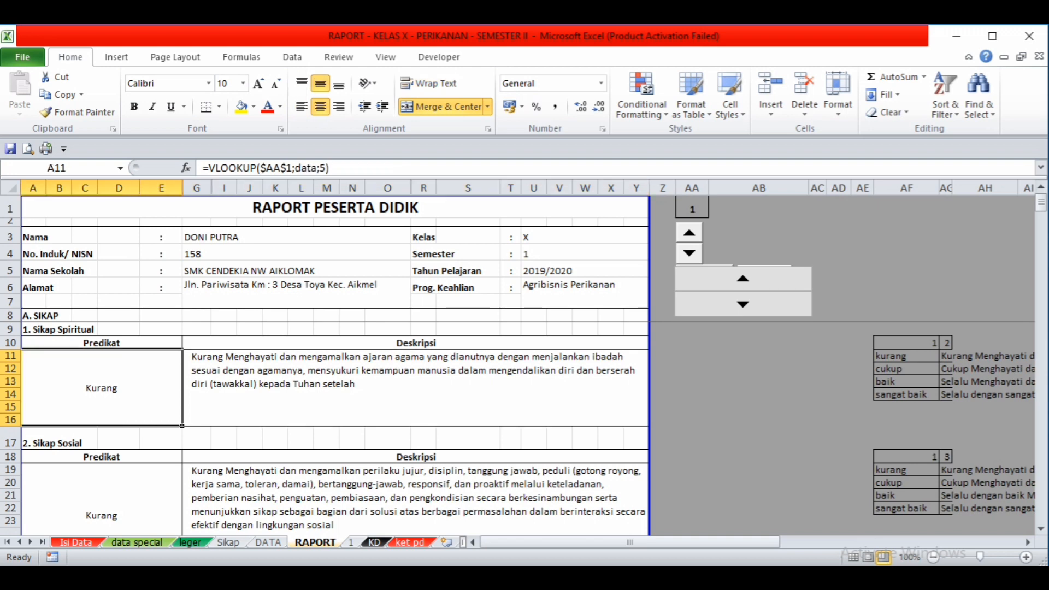
pyautogui.click(297, 253)
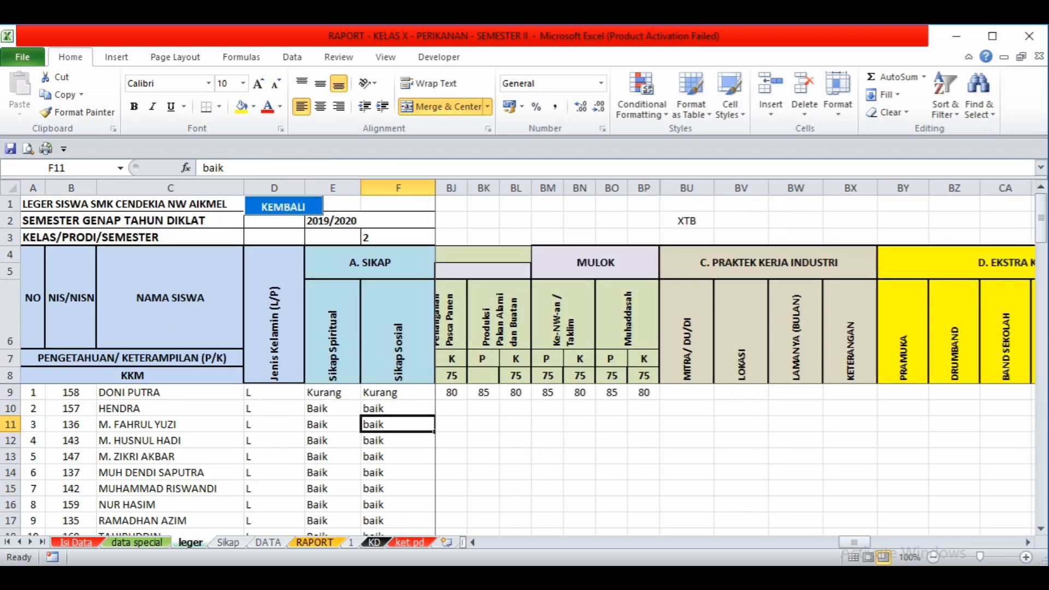
# Return to the leger sheet and open the KD sheet with the subjects' Pengetahuan and Keterampilan competency descriptions.
pyautogui.click(191, 542)
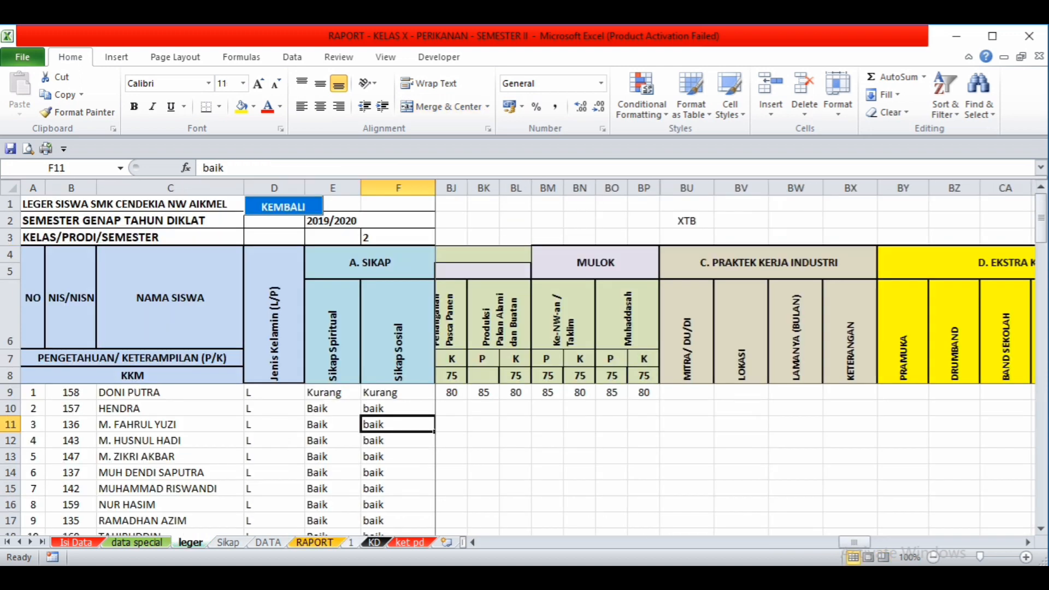
pyautogui.click(374, 543)
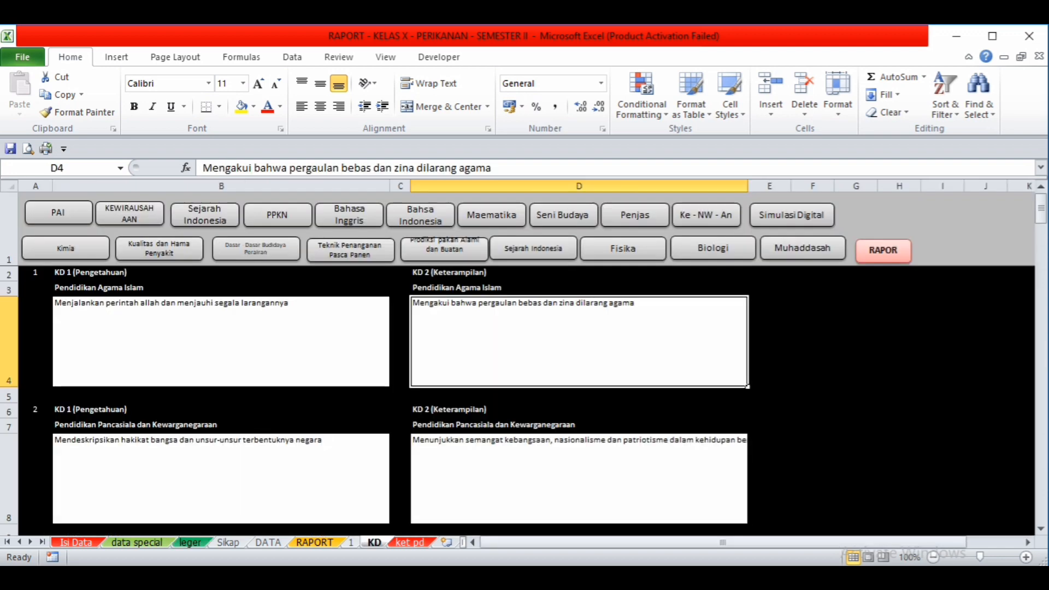